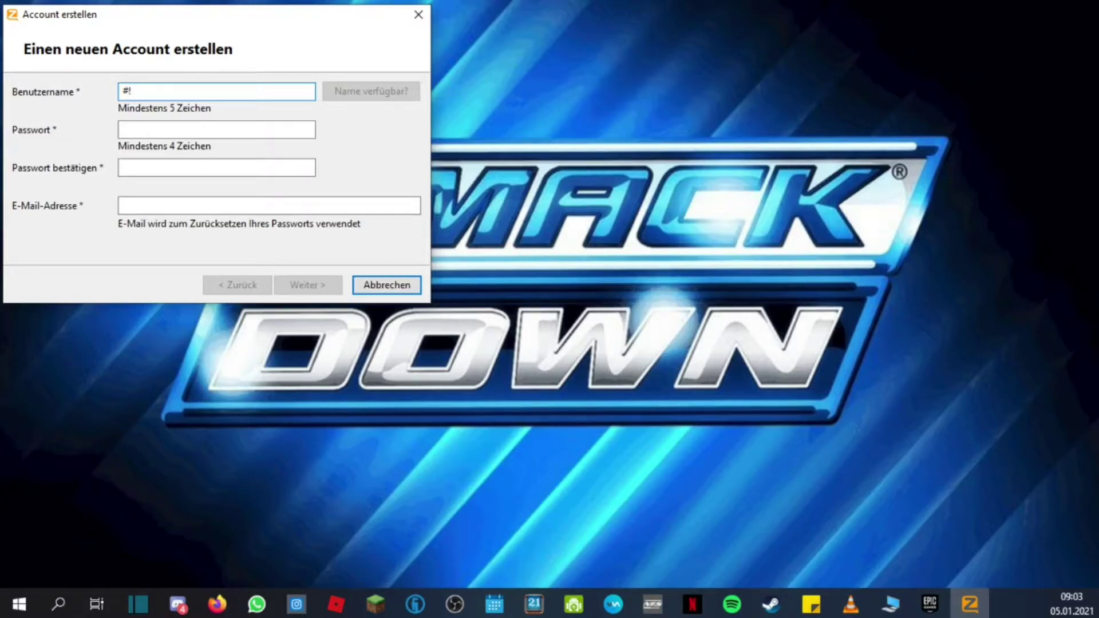
Enter the new account's username, password, confirmation and e-mail, then finish setup with login ticked
{"action": "type", "text": "LK"}
{"action": "type", "text": "0"}
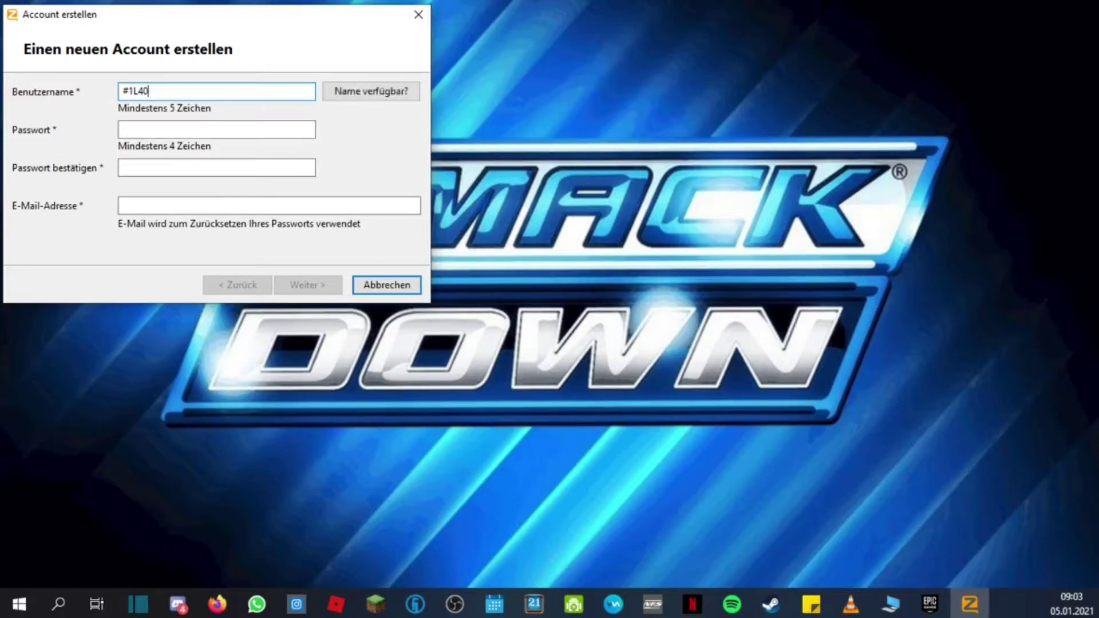
{"action": "left_click", "coordinate": [212, 124]}
{"action": "type", "text": "*"}
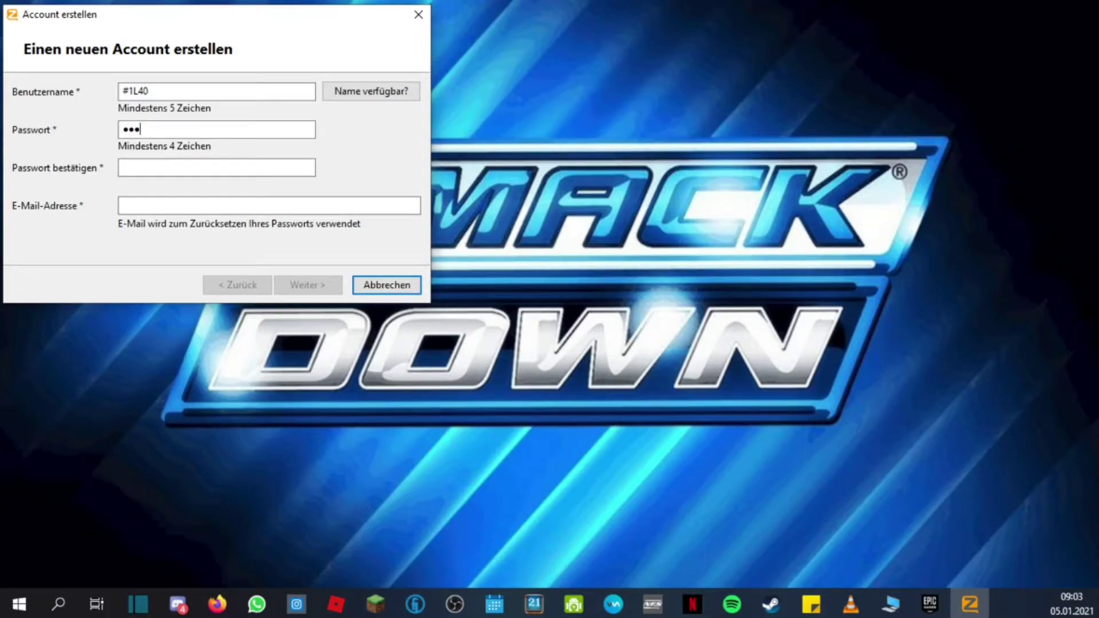
{"action": "left_click", "coordinate": [176, 172]}
{"action": "left_click", "coordinate": [122, 211]}
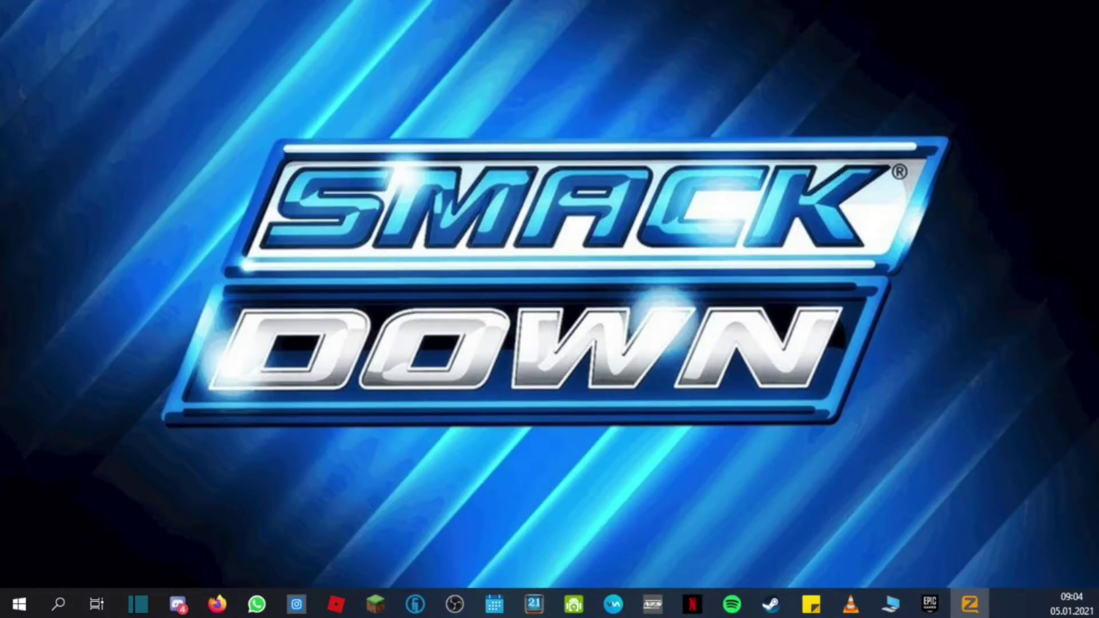
{"action": "left_click_drag", "start_coordinate": [1059, 211], "coordinate": [504, 83]}
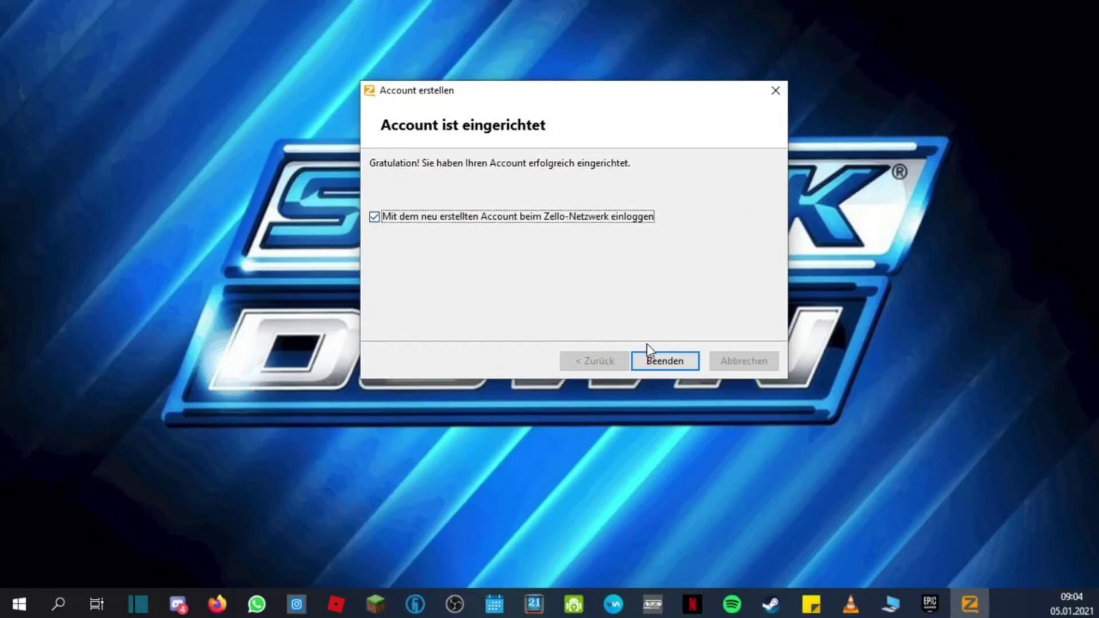
{"action": "left_click", "coordinate": [653, 367]}
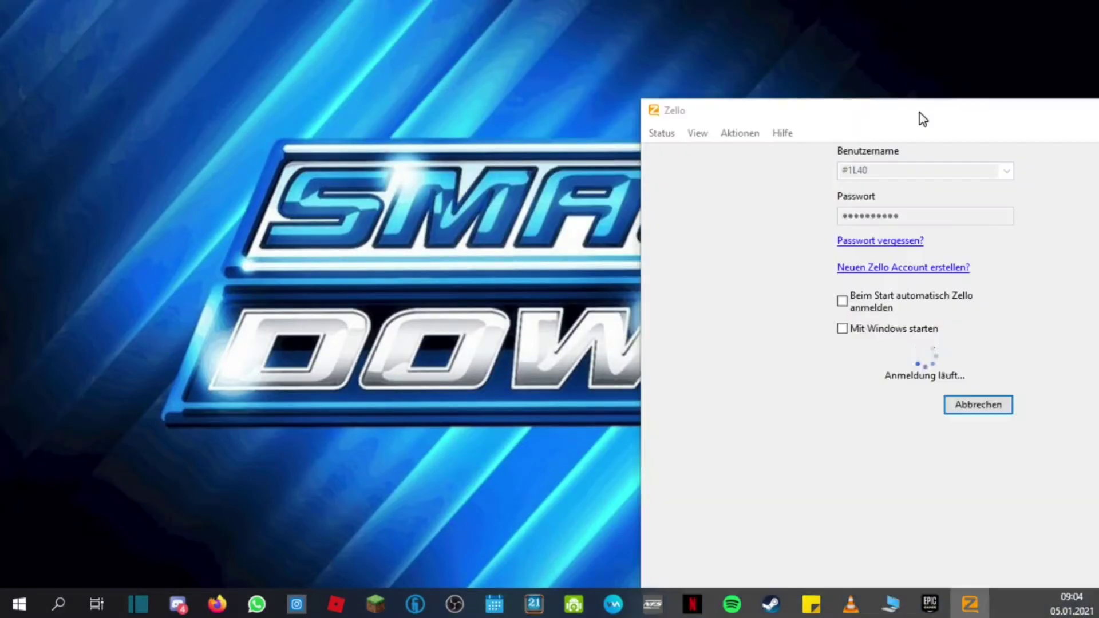
Move Zello aside, maximise OBS Studio and list the displays available for screen capture
{"action": "left_click_drag", "start_coordinate": [920, 115], "coordinate": [518, 8]}
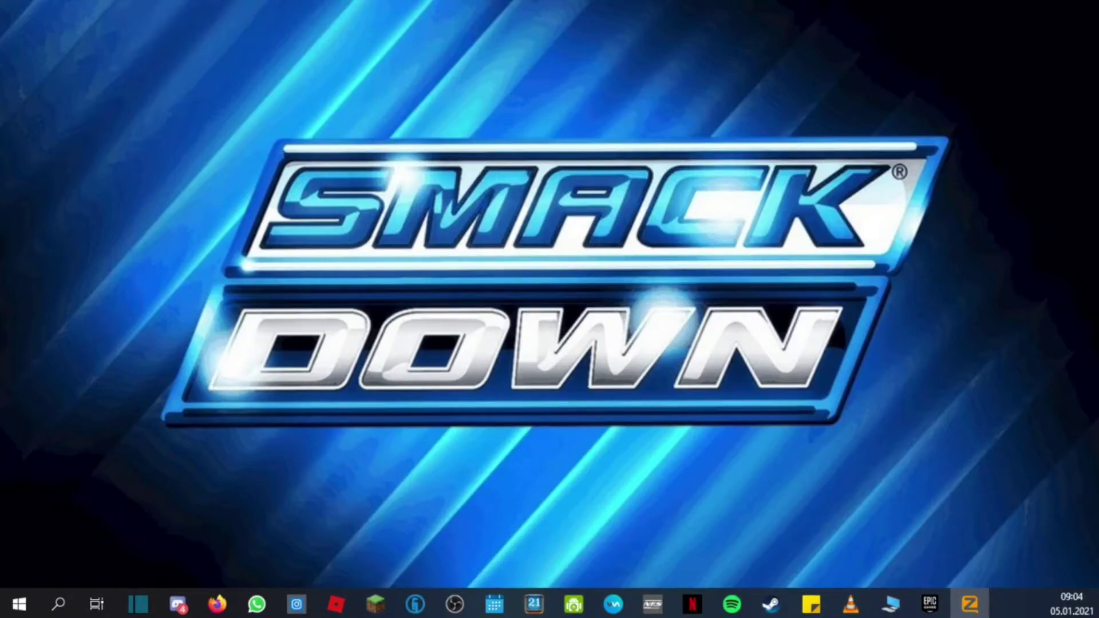
{"action": "left_click_drag", "start_coordinate": [1001, 6], "coordinate": [515, 5]}
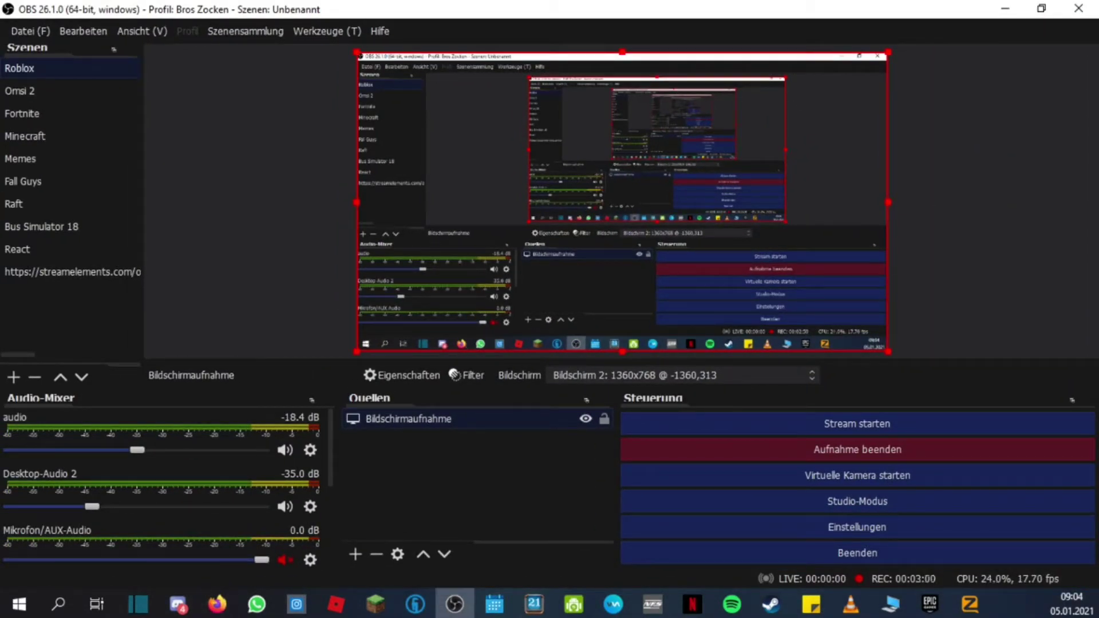
{"action": "left_click", "coordinate": [654, 377]}
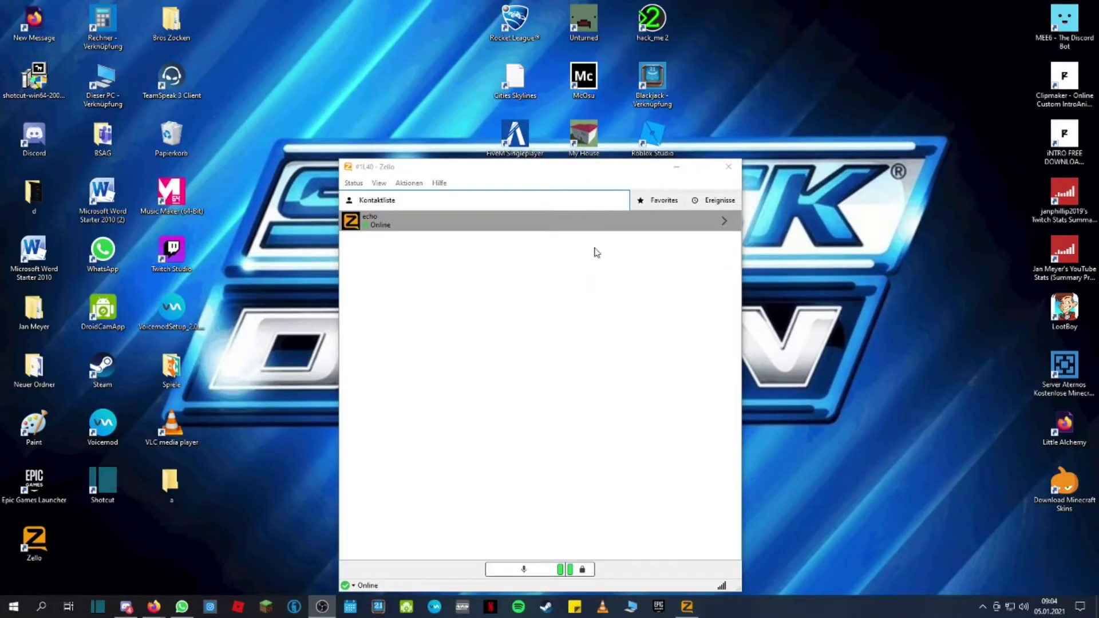
Move the Zello window, then bring up its View and Aktionen menus
{"action": "left_click_drag", "start_coordinate": [564, 167], "coordinate": [597, 122]}
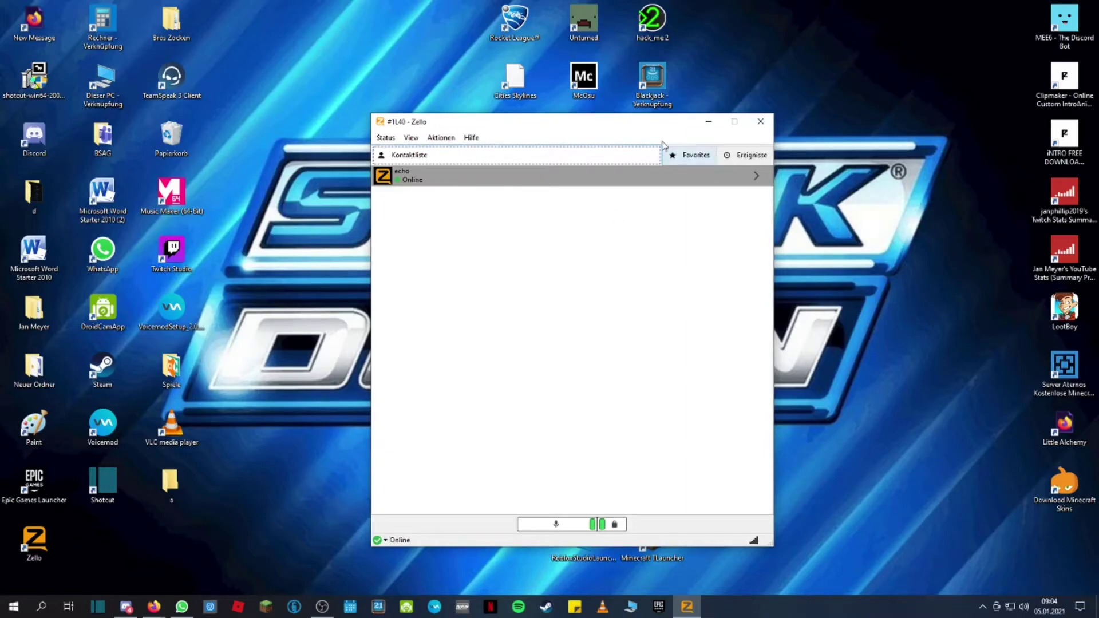
{"action": "left_click", "coordinate": [418, 139]}
{"action": "mouse_move", "coordinate": [439, 145]}
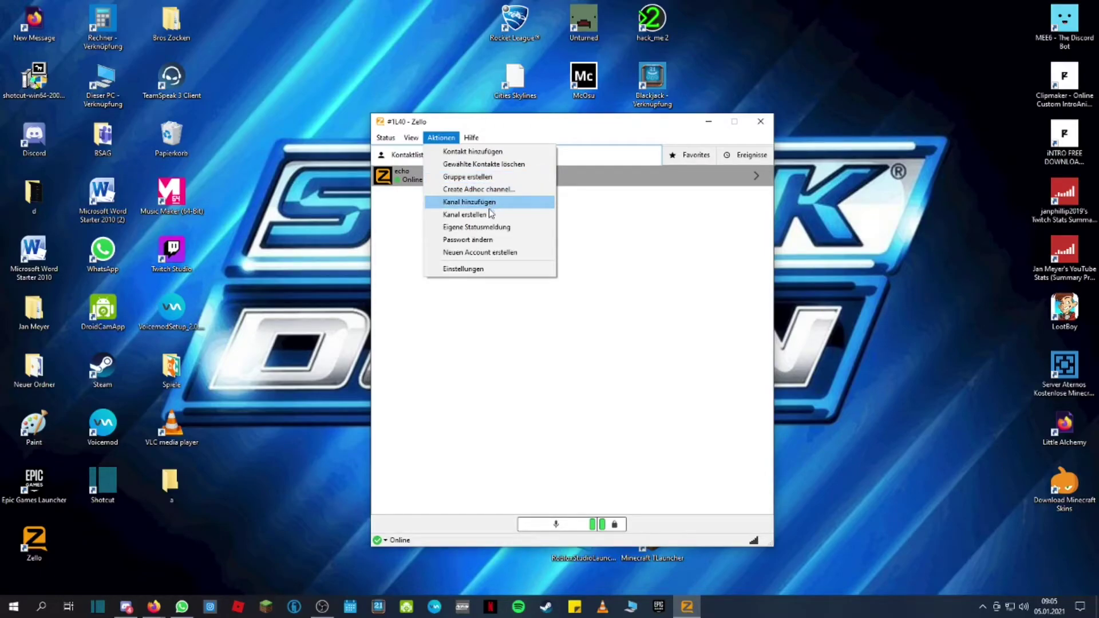
Start a new channel where everyone can speak, and try naming it 'Test'
{"action": "left_click", "coordinate": [470, 215]}
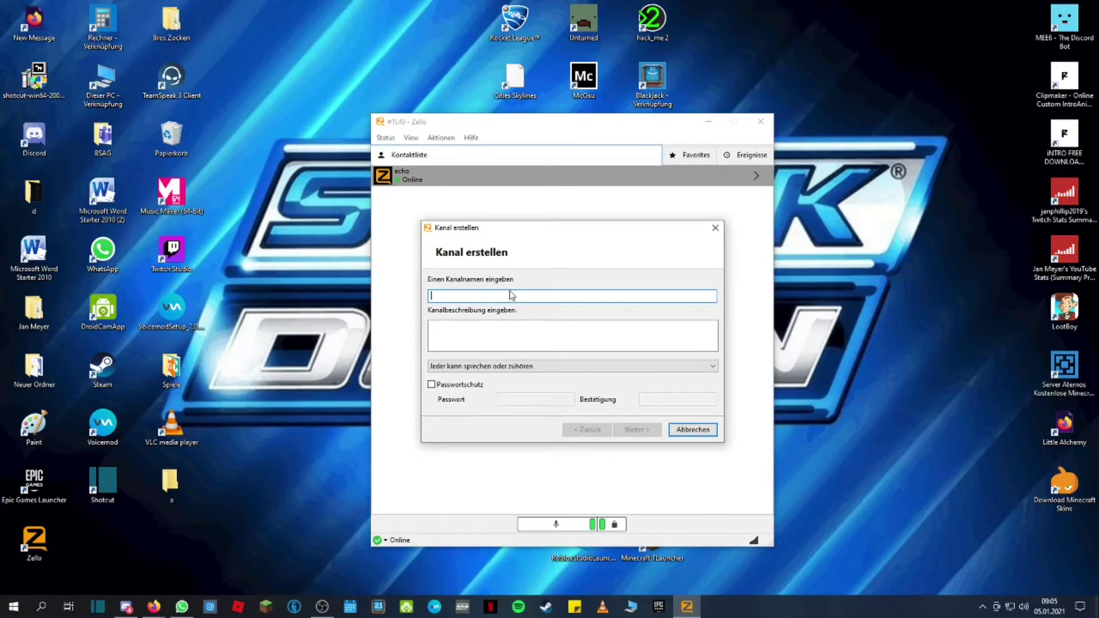
{"action": "left_click", "coordinate": [543, 368]}
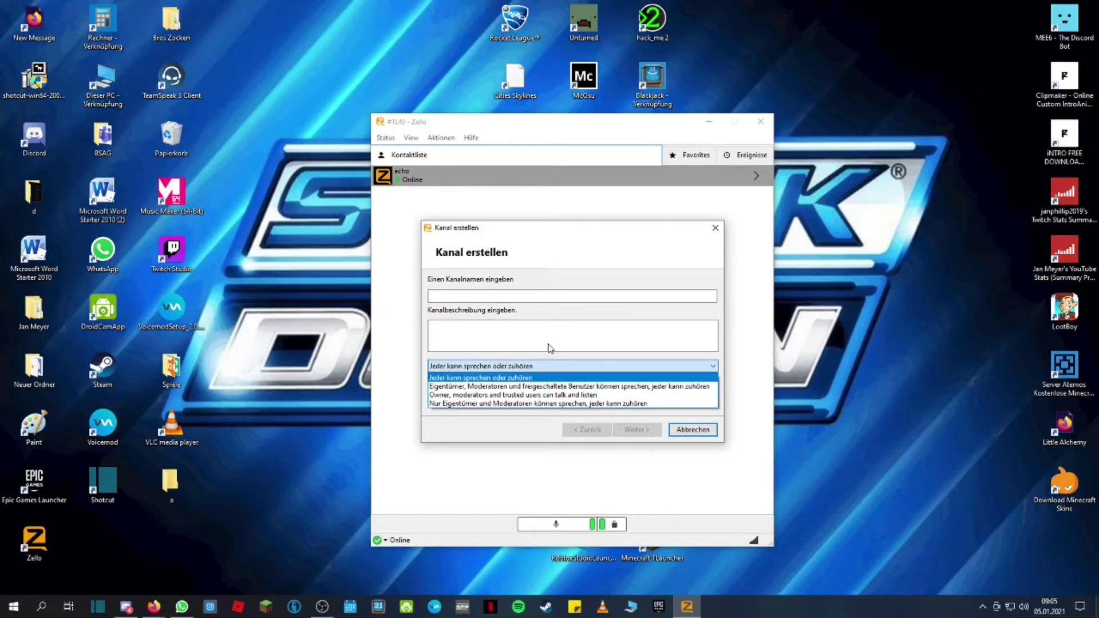
{"action": "left_click", "coordinate": [534, 379]}
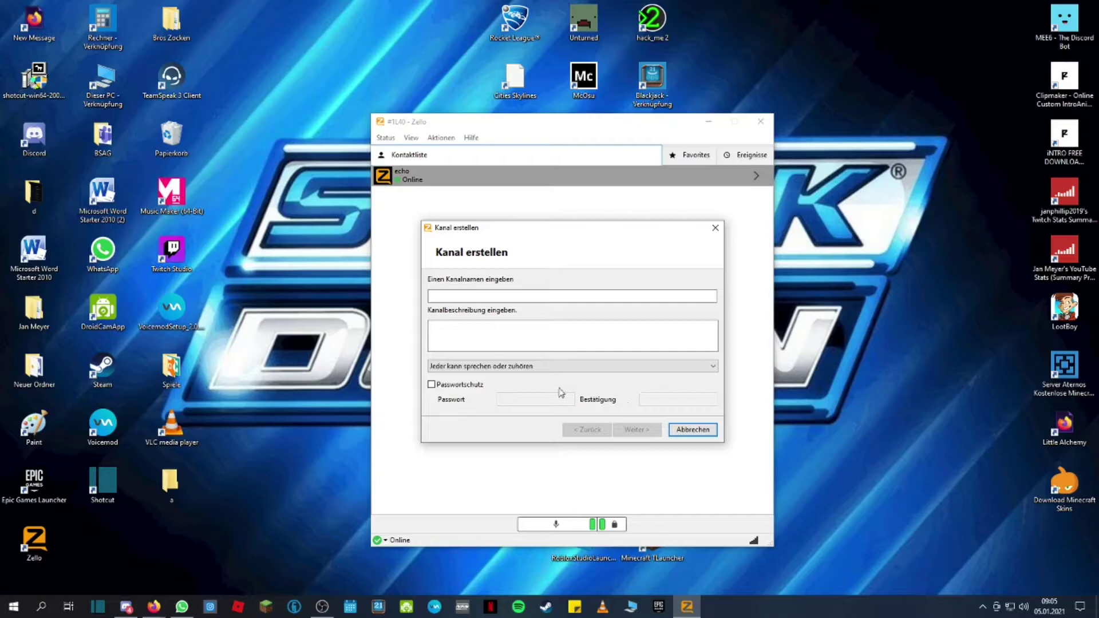
{"action": "left_click", "coordinate": [476, 297]}
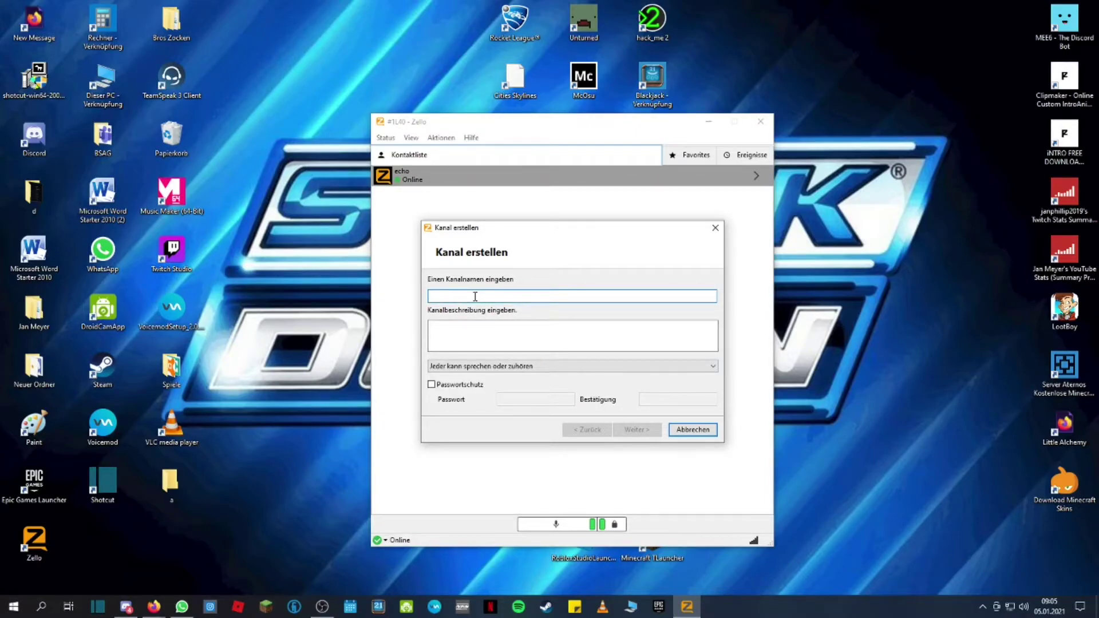
{"action": "type", "text": "Z"}
{"action": "key", "text": "BackSpace"}
{"action": "type", "text": "T"}
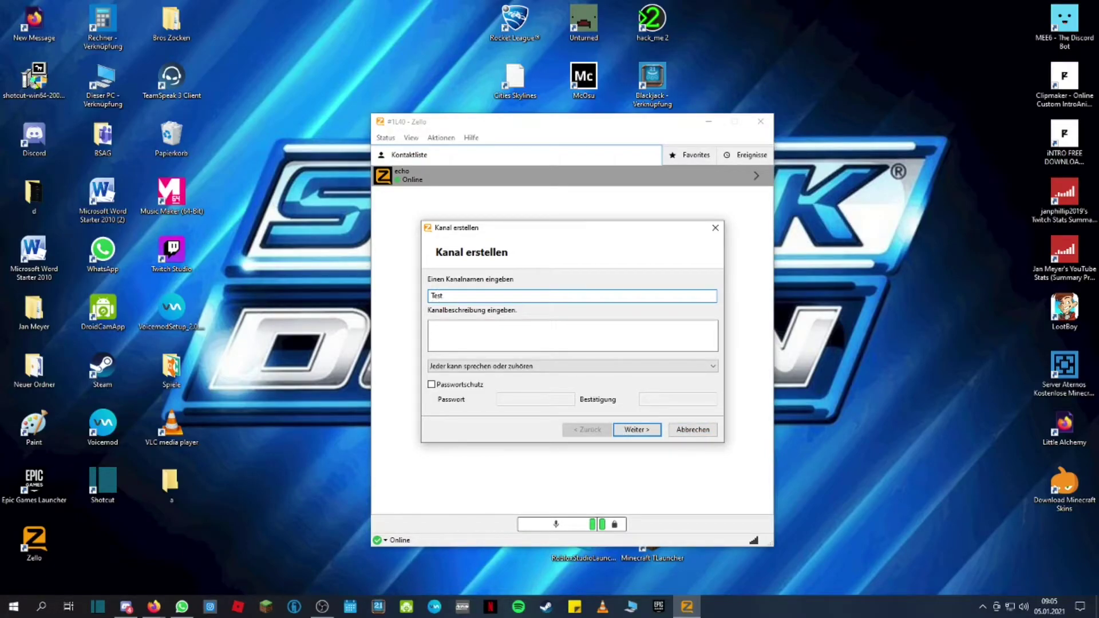
{"action": "type", "text": "est"}
{"action": "key", "text": "Return"}
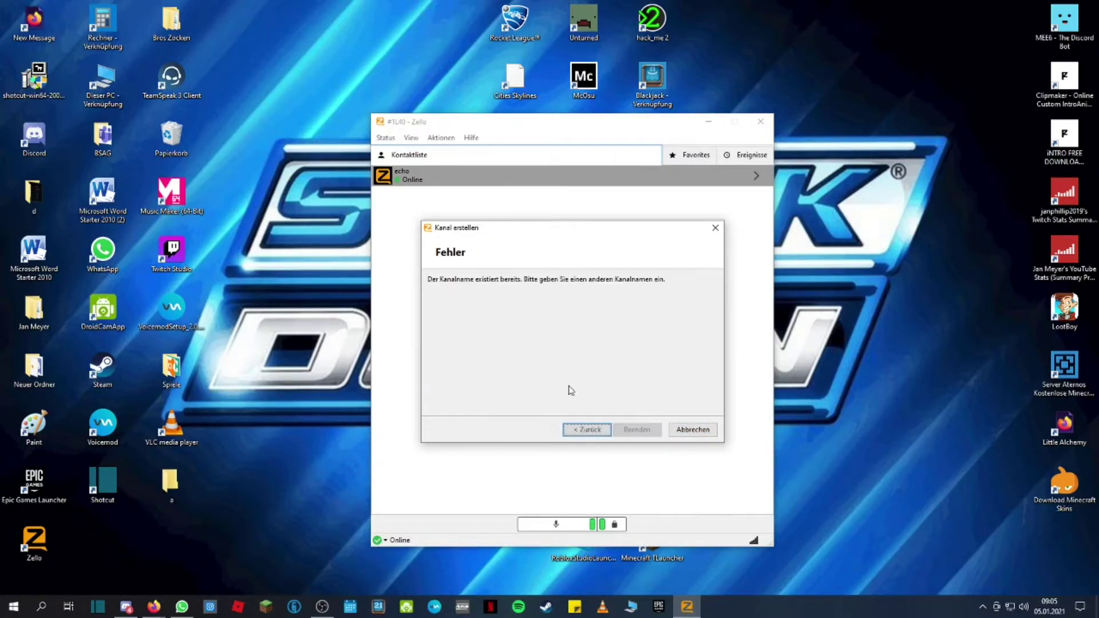
Change the already-taken name to 'Test 20212' and finish, opening the channel's profile
{"action": "left_click", "coordinate": [590, 430]}
{"action": "left_click", "coordinate": [484, 297]}
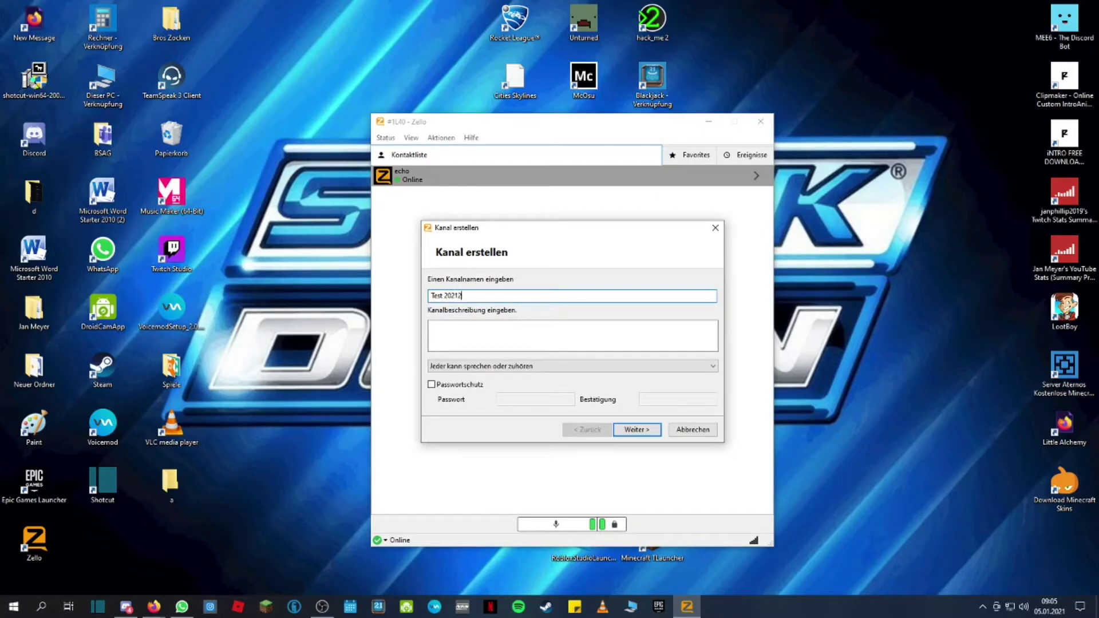
{"action": "key", "text": "Return"}
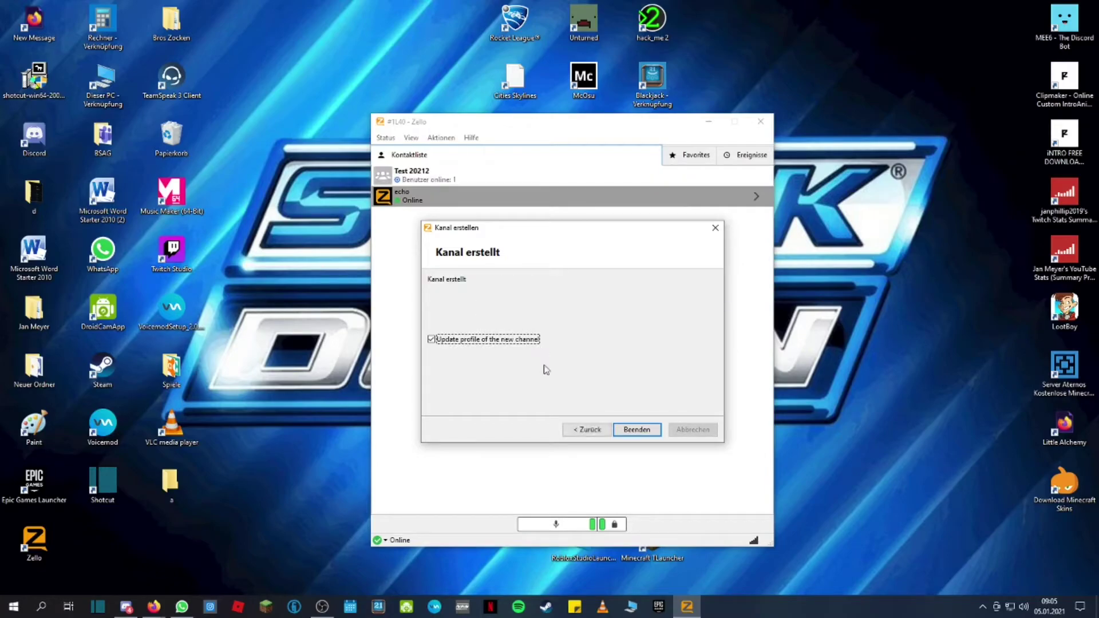
{"action": "left_click", "coordinate": [630, 430]}
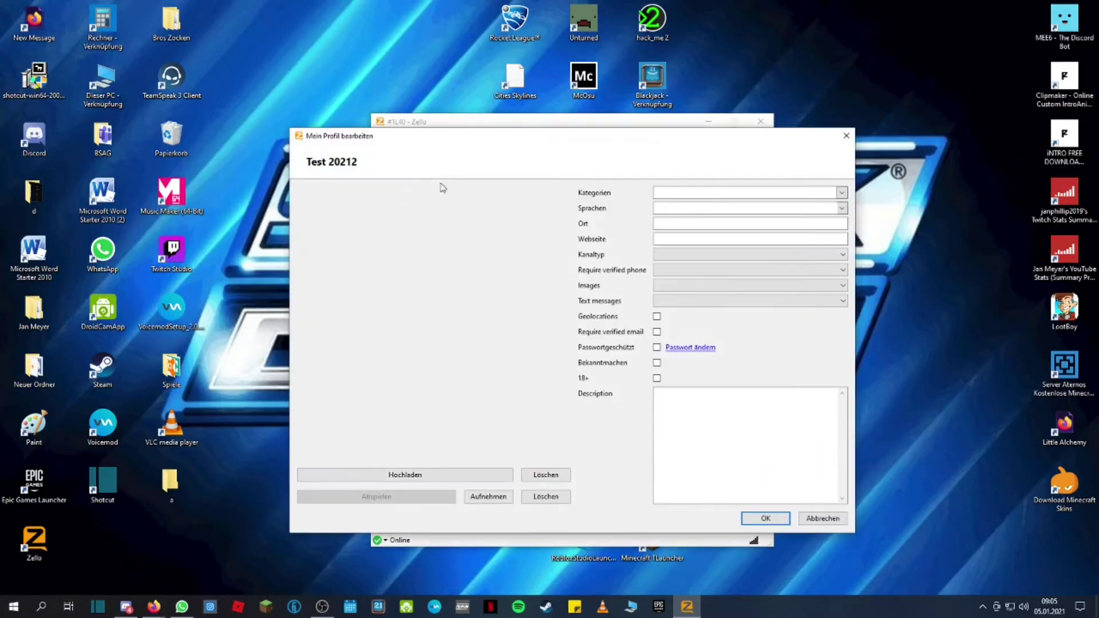
Set the channel language to German, leaving the category unselected
{"action": "left_click_drag", "start_coordinate": [624, 146], "coordinate": [607, 84]}
{"action": "left_click", "coordinate": [713, 131]}
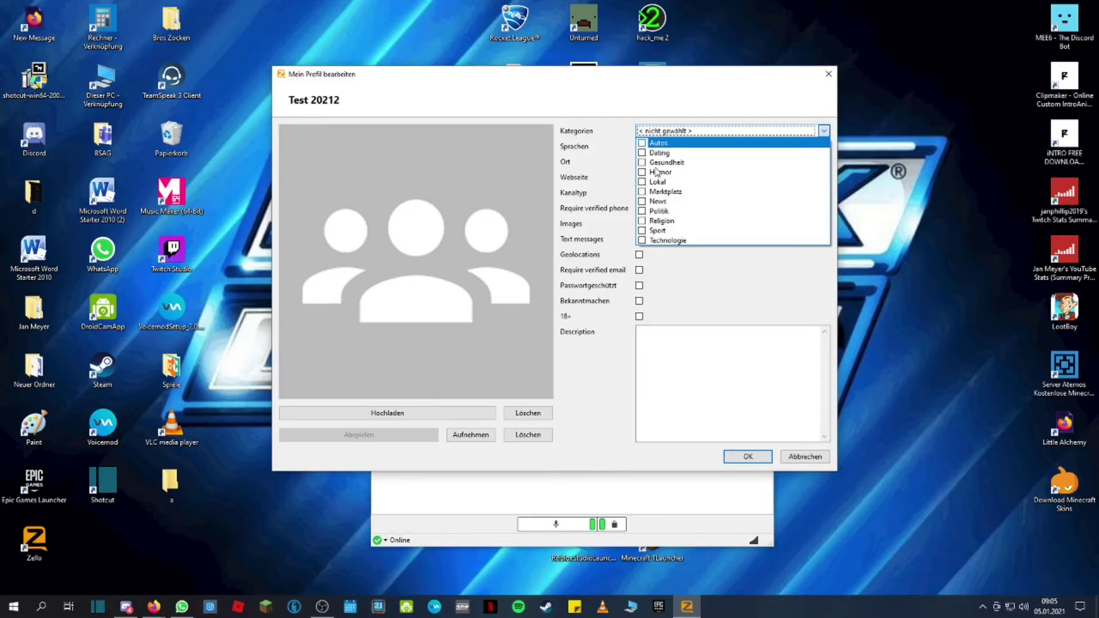
{"action": "left_click", "coordinate": [818, 132]}
{"action": "left_click", "coordinate": [822, 147]}
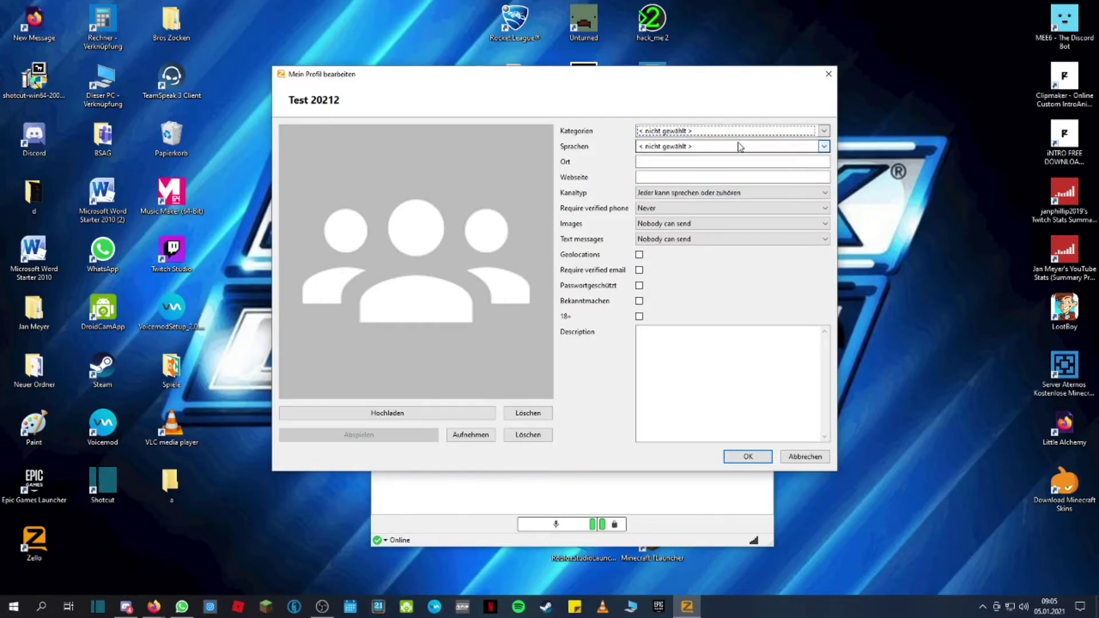
{"action": "left_click", "coordinate": [681, 160]}
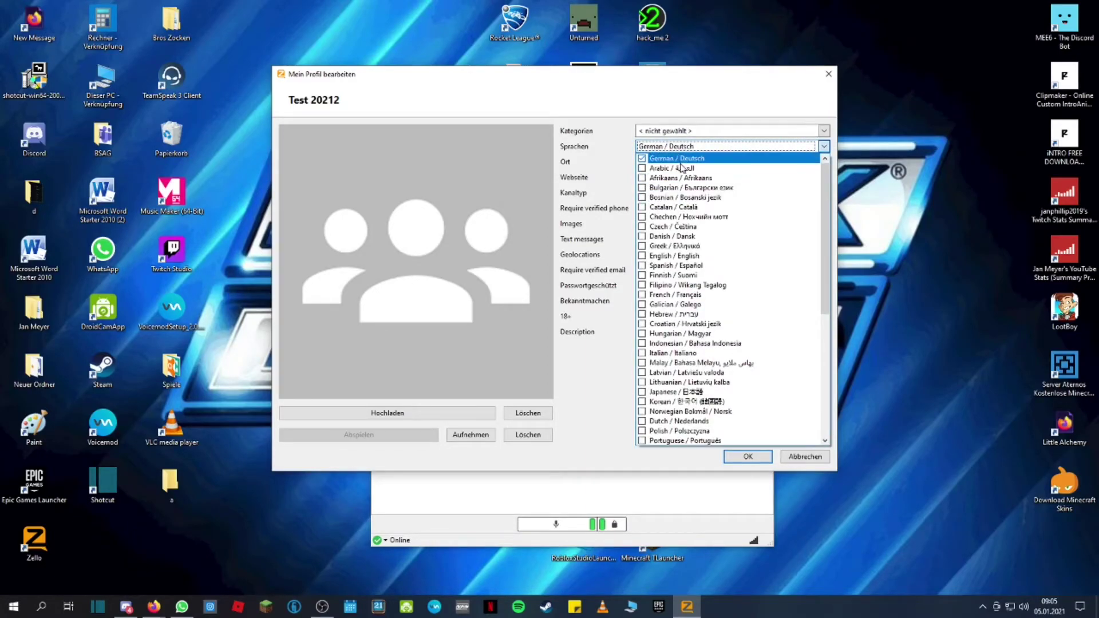
{"action": "scroll", "coordinate": [733, 189], "scroll_direction": "down", "scroll_amount": 8}
{"action": "scroll", "coordinate": [736, 180], "scroll_direction": "up", "scroll_amount": 5}
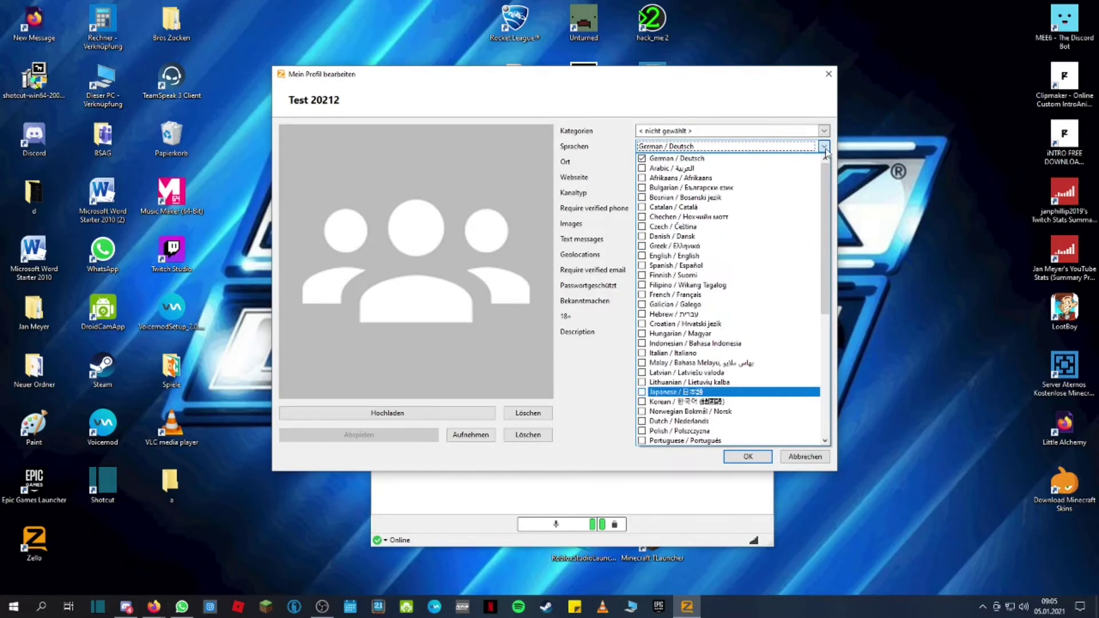
{"action": "left_click", "coordinate": [721, 146]}
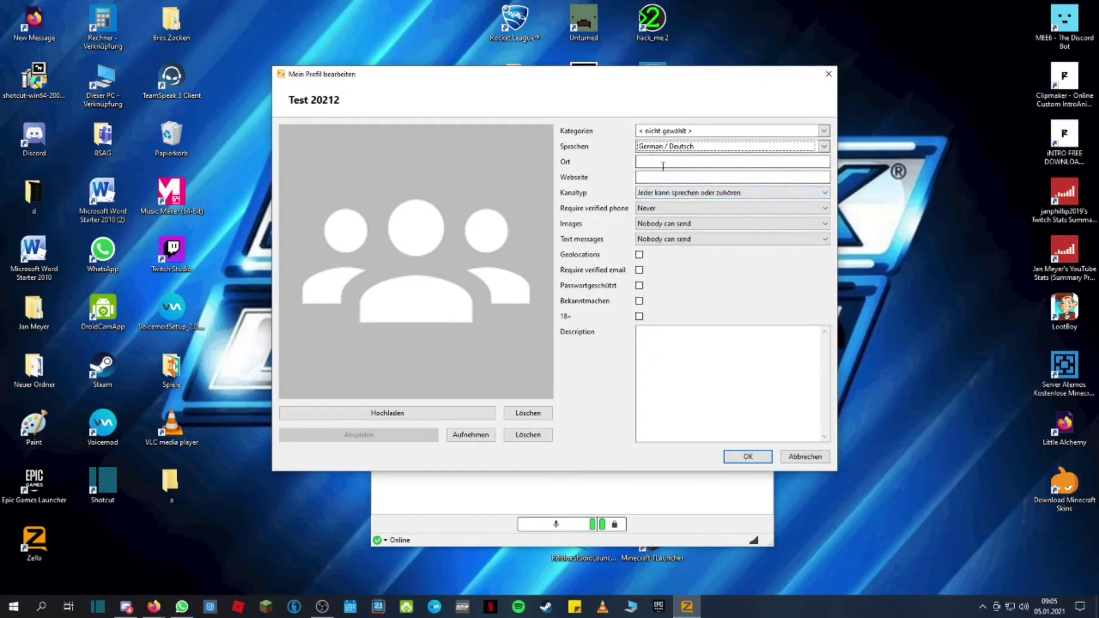
Keep phone verification at Never and images at Nobody, and let anyone send text messages
{"action": "left_click", "coordinate": [656, 195]}
{"action": "left_click", "coordinate": [682, 285]}
{"action": "left_click", "coordinate": [675, 210]}
{"action": "left_click", "coordinate": [674, 210]}
{"action": "left_click", "coordinate": [684, 222]}
{"action": "left_click", "coordinate": [683, 221]}
{"action": "left_click", "coordinate": [667, 210]}
{"action": "left_click", "coordinate": [666, 219]}
{"action": "left_click", "coordinate": [661, 240]}
{"action": "left_click", "coordinate": [661, 242]}
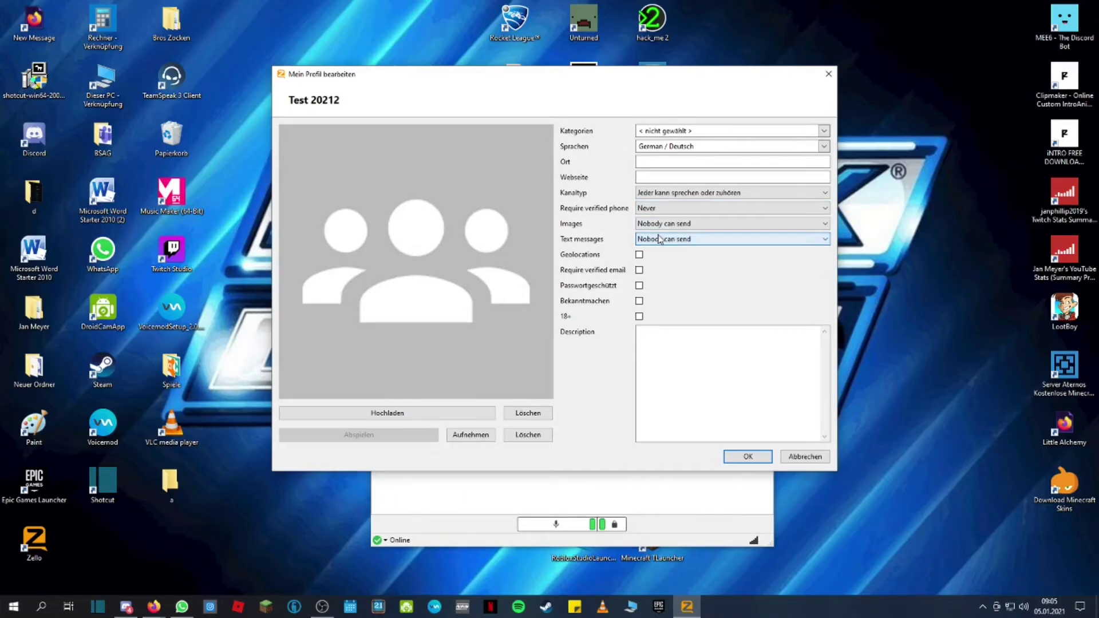
{"action": "left_click", "coordinate": [670, 243]}
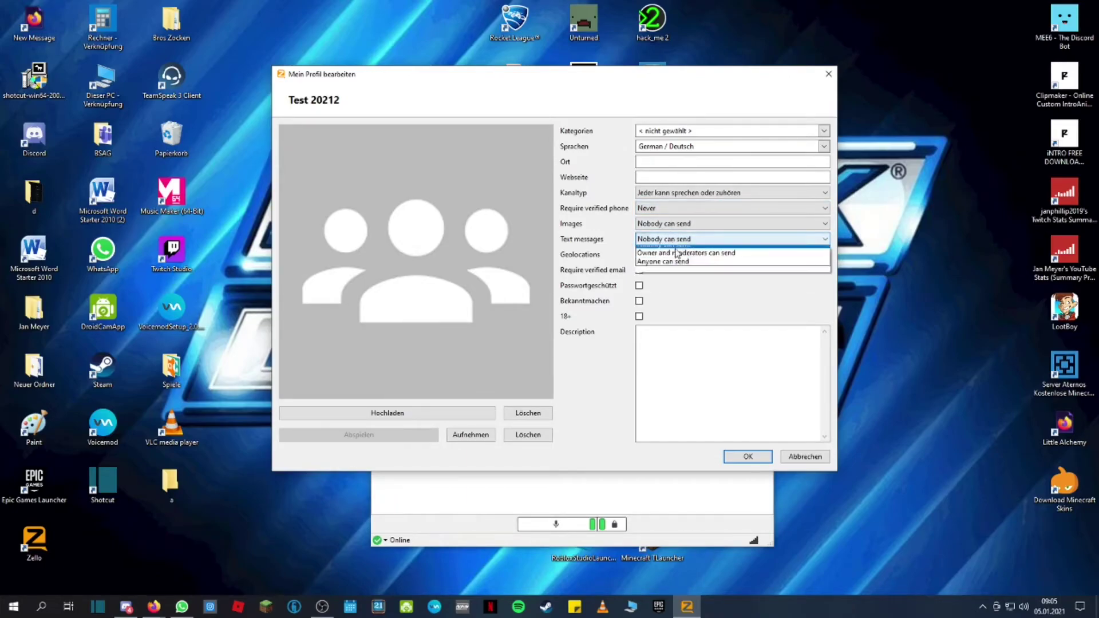
{"action": "left_click", "coordinate": [682, 269]}
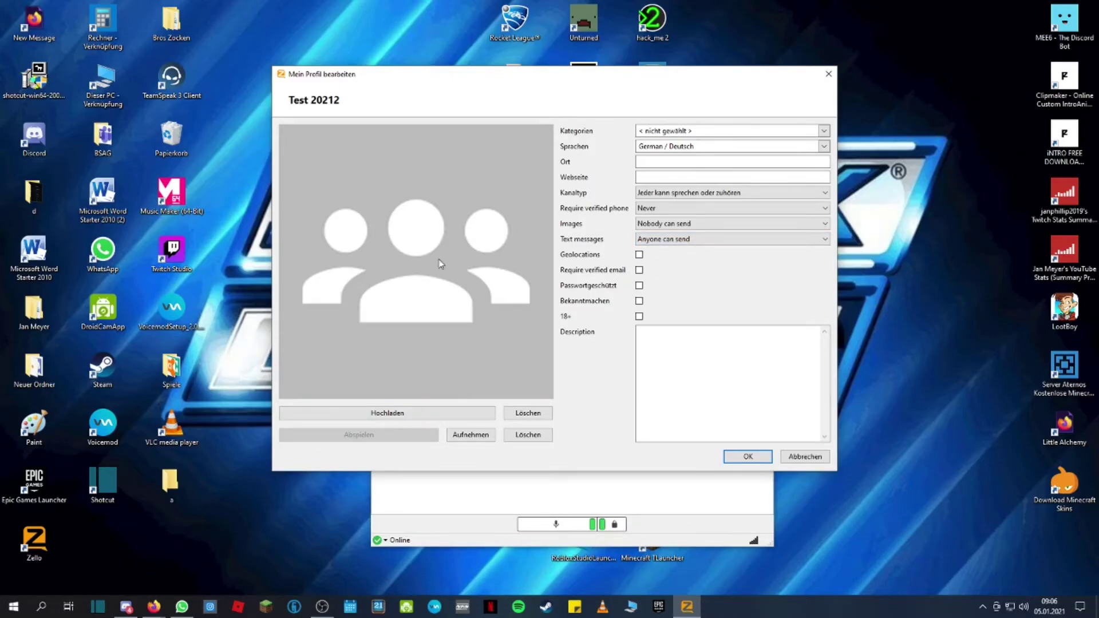
{"action": "left_click", "coordinate": [665, 224]}
{"action": "left_click", "coordinate": [665, 225]}
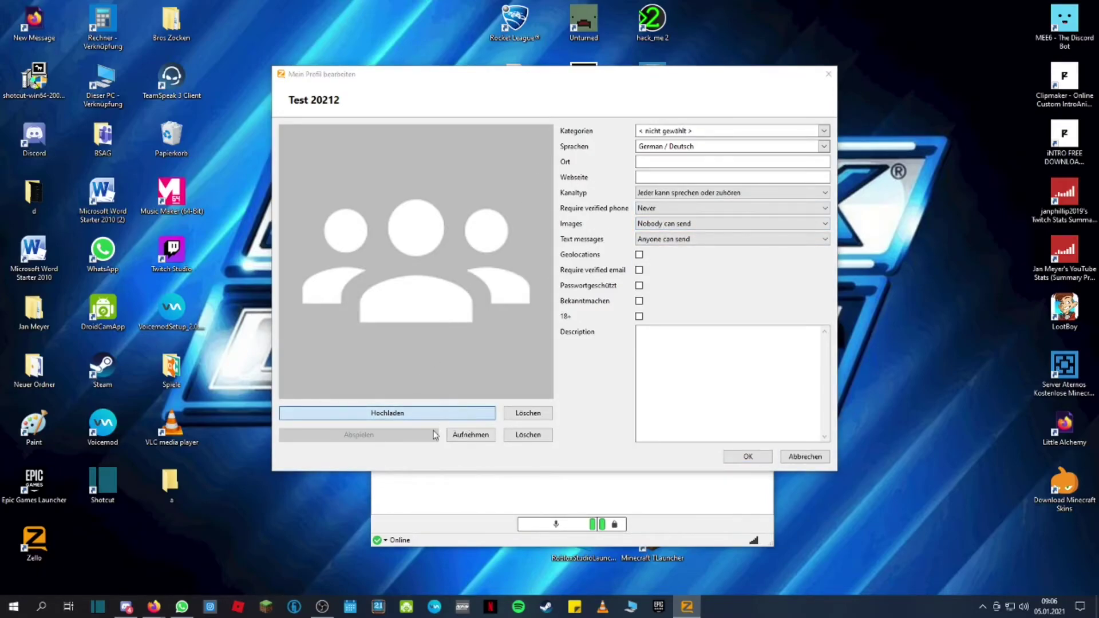
Load the maxresdefault image from Bilder > Blödsinn as the channel picture
{"action": "left_click", "coordinate": [443, 412]}
{"action": "left_click", "coordinate": [304, 172]}
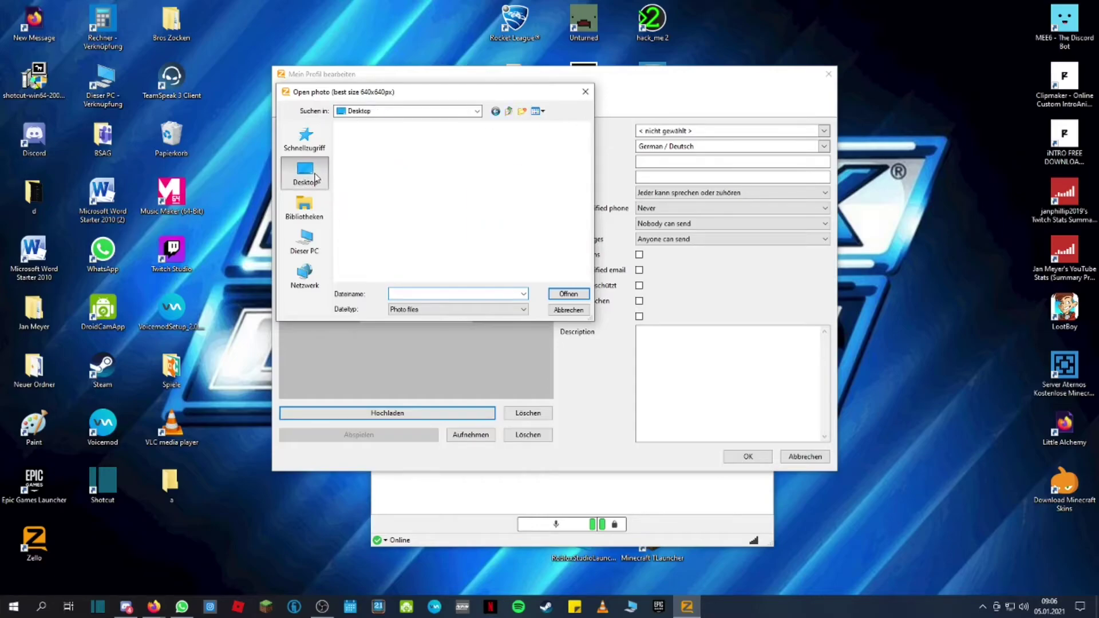
{"action": "scroll", "coordinate": [382, 181], "scroll_direction": "down", "scroll_amount": 1}
{"action": "scroll", "coordinate": [383, 180], "scroll_direction": "down", "scroll_amount": 2}
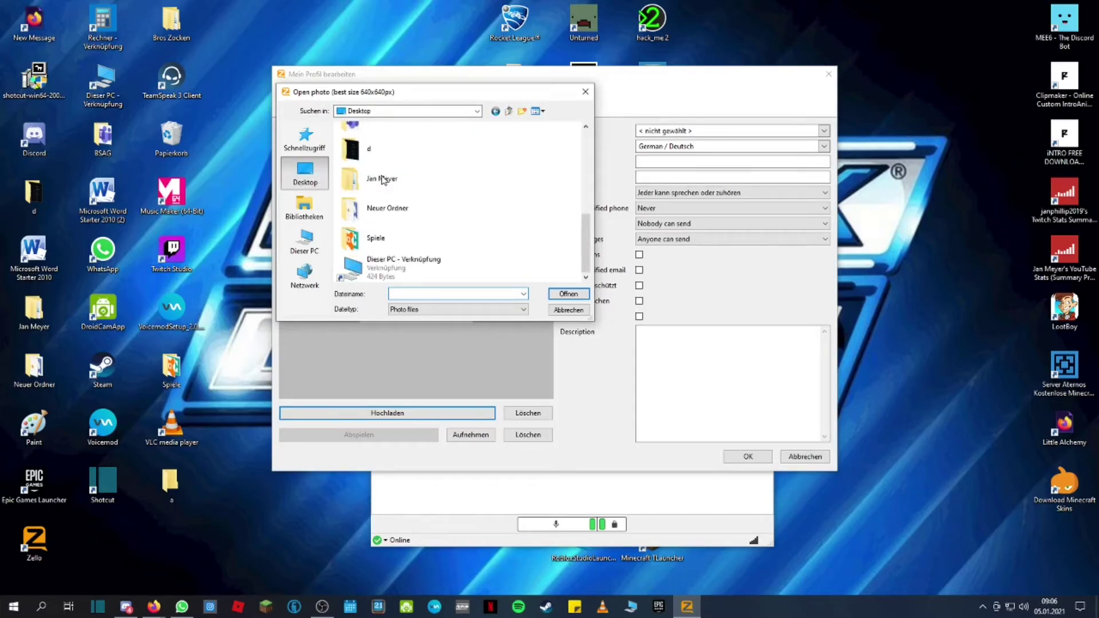
{"action": "left_click", "coordinate": [304, 243]}
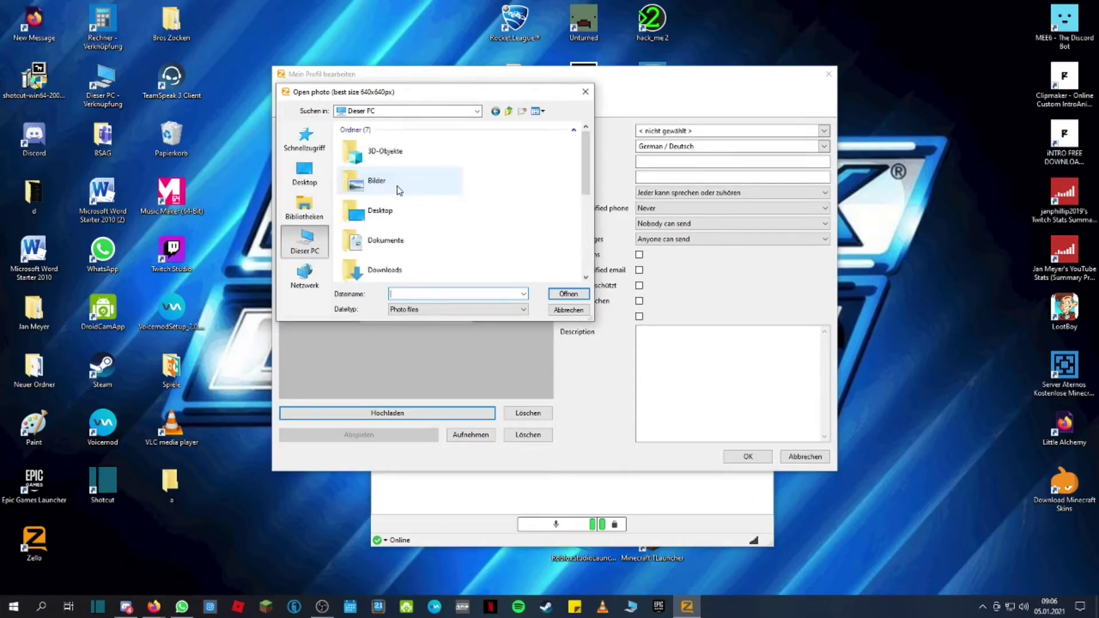
{"action": "double_click", "coordinate": [399, 189]}
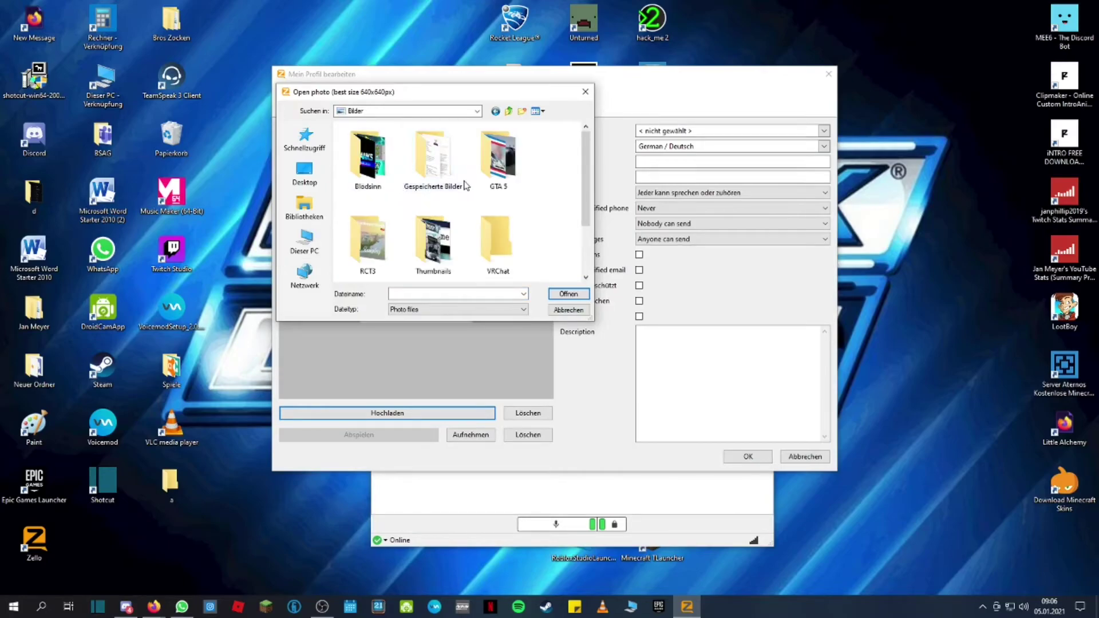
{"action": "double_click", "coordinate": [387, 166]}
{"action": "left_click", "coordinate": [452, 187]}
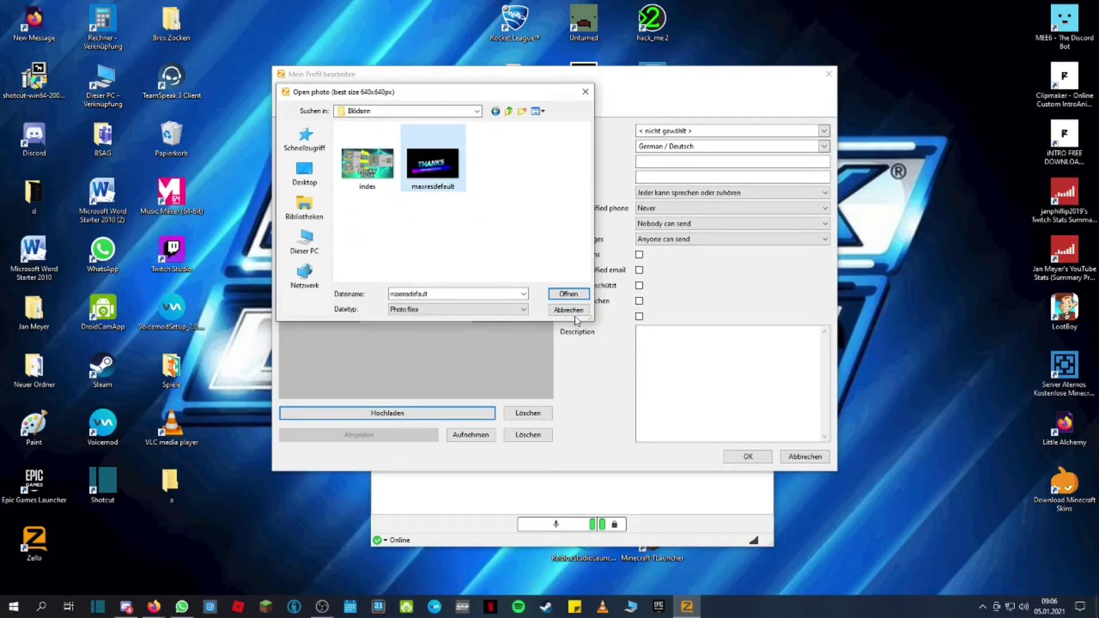
{"action": "left_click", "coordinate": [569, 294]}
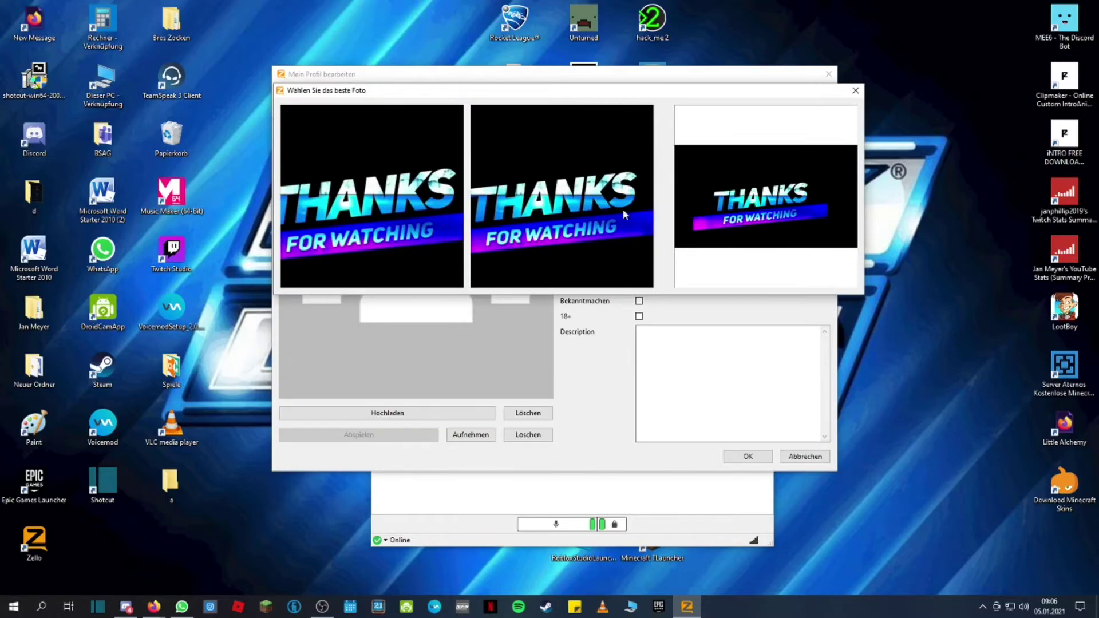
Use the middle THANKS crop, save the profile and select Test 20212
{"action": "left_click", "coordinate": [610, 195]}
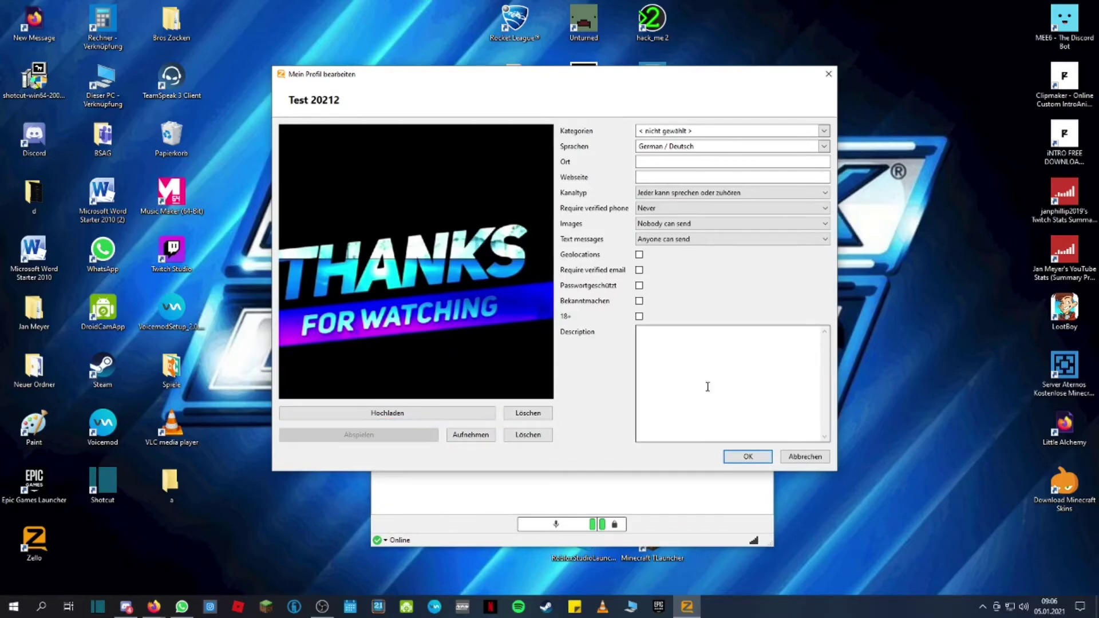
{"action": "left_click", "coordinate": [748, 457]}
{"action": "left_click", "coordinate": [520, 181]}
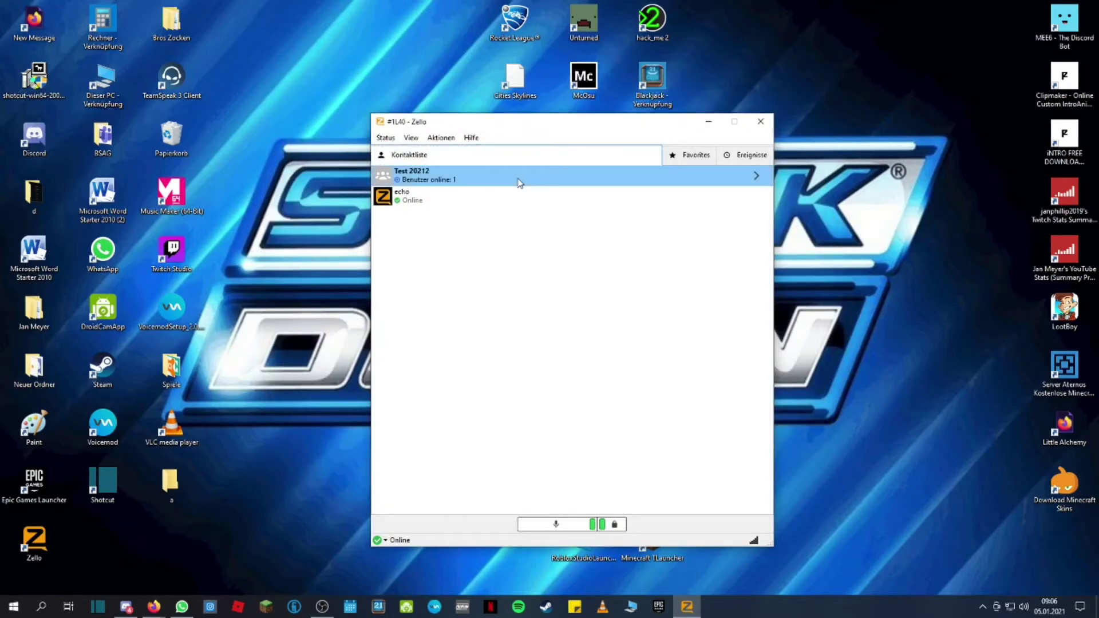
Enter the Test 20212 channel and browse Zello's Hilfe, Aktionen and Status menus
{"action": "left_click", "coordinate": [519, 183]}
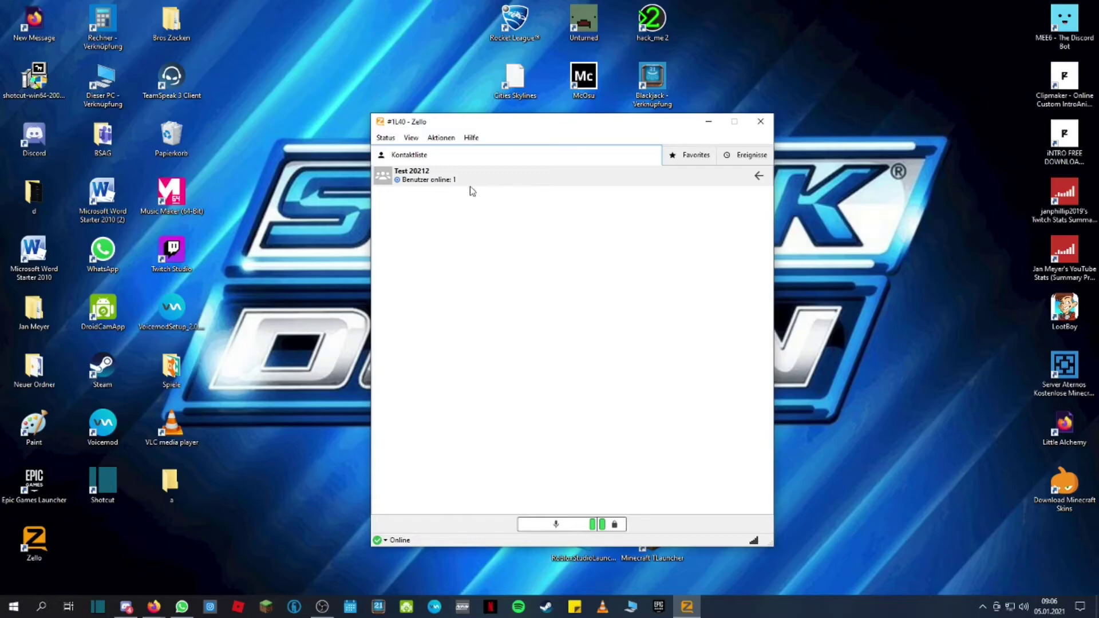
{"action": "left_click", "coordinate": [559, 522]}
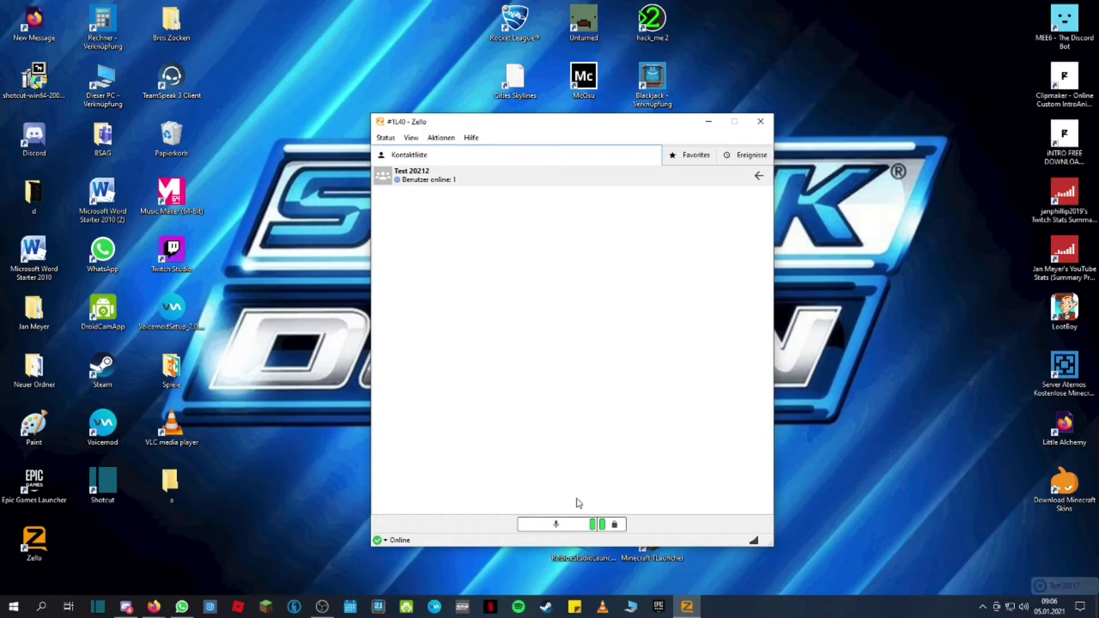
{"action": "left_click", "coordinate": [472, 138]}
{"action": "left_click", "coordinate": [454, 139]}
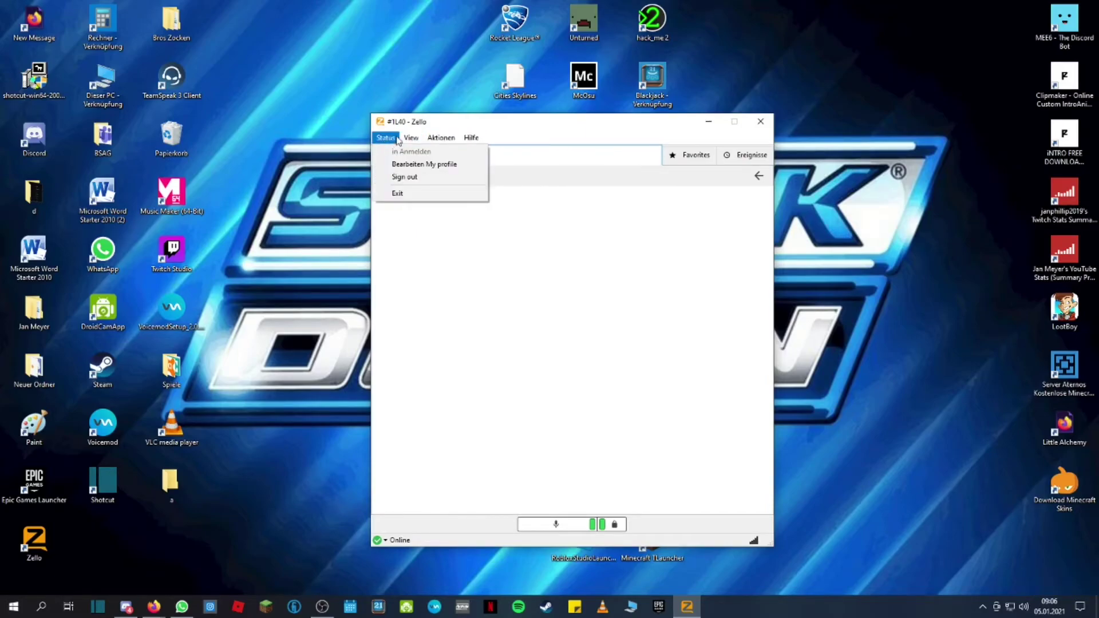
{"action": "left_click", "coordinate": [463, 268]}
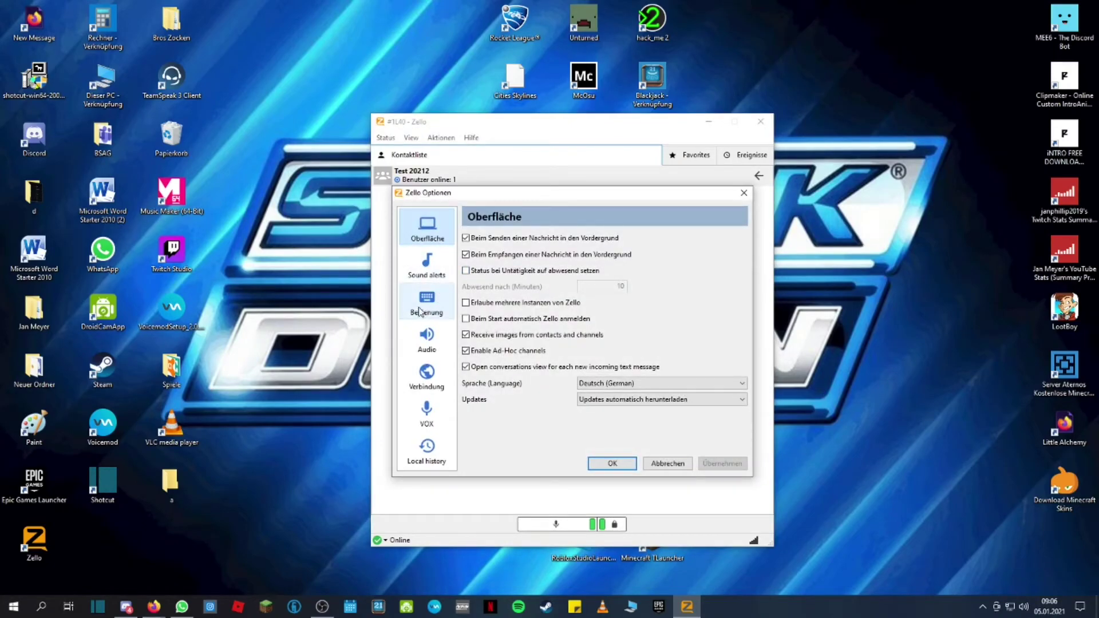
{"action": "left_click", "coordinate": [445, 263]}
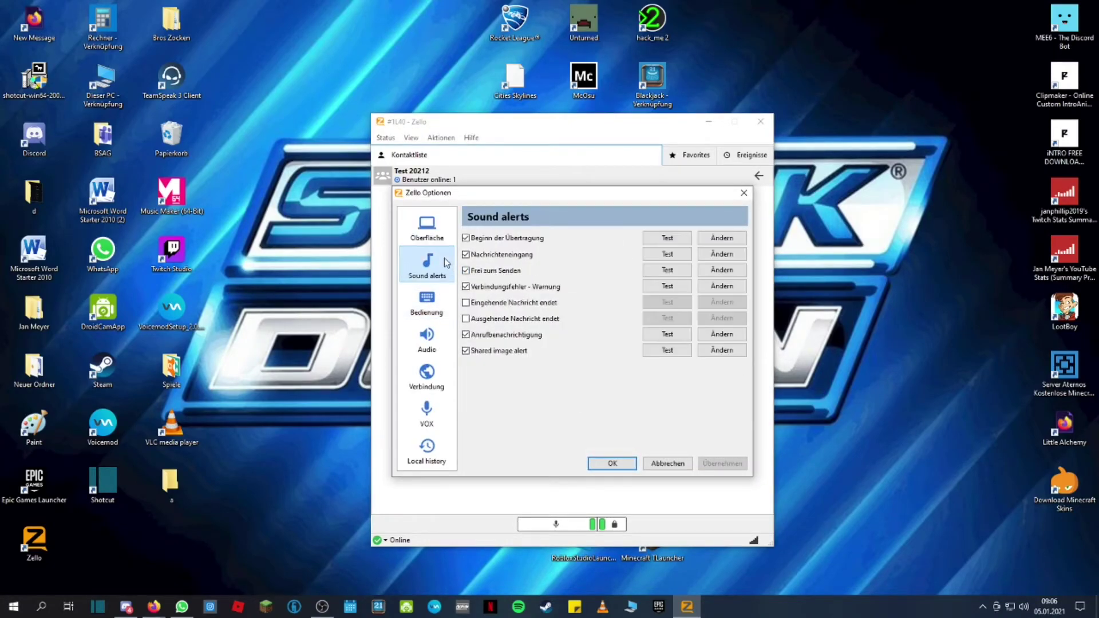
{"action": "left_click", "coordinate": [440, 285]}
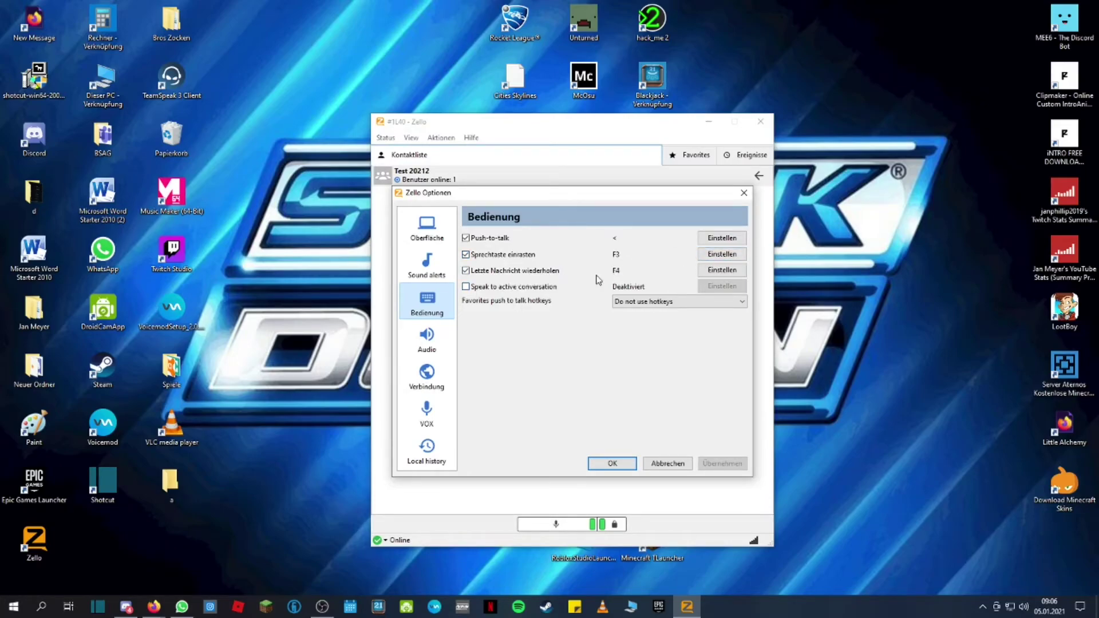
{"action": "left_click", "coordinate": [663, 302]}
{"action": "scroll", "coordinate": [643, 331], "scroll_direction": "down", "scroll_amount": 2}
{"action": "left_click", "coordinate": [618, 371]}
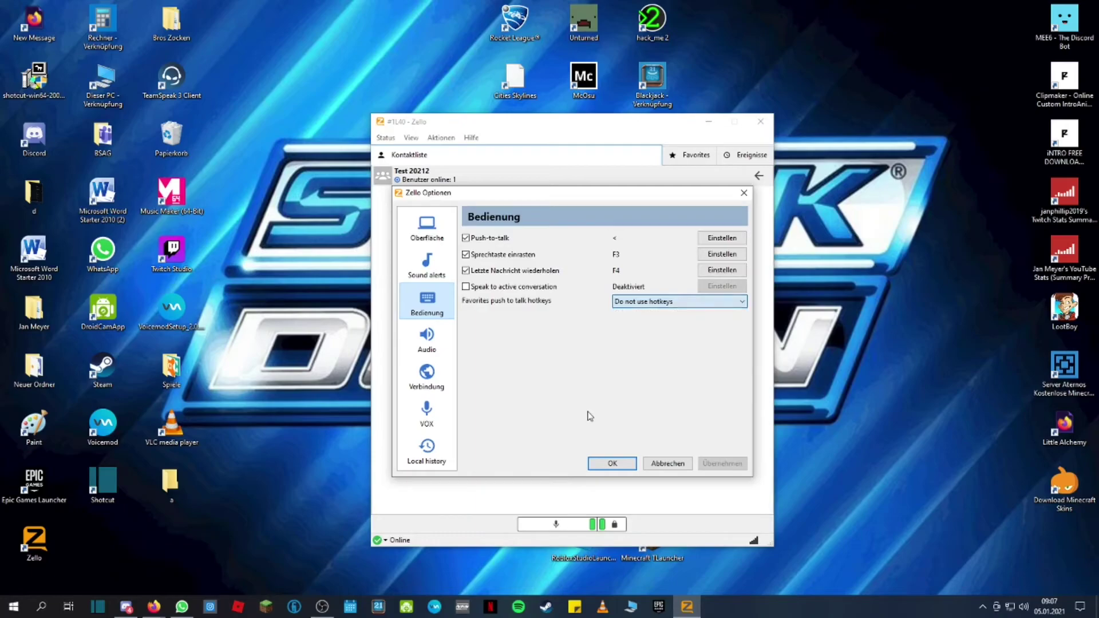
{"action": "left_click", "coordinate": [611, 465]}
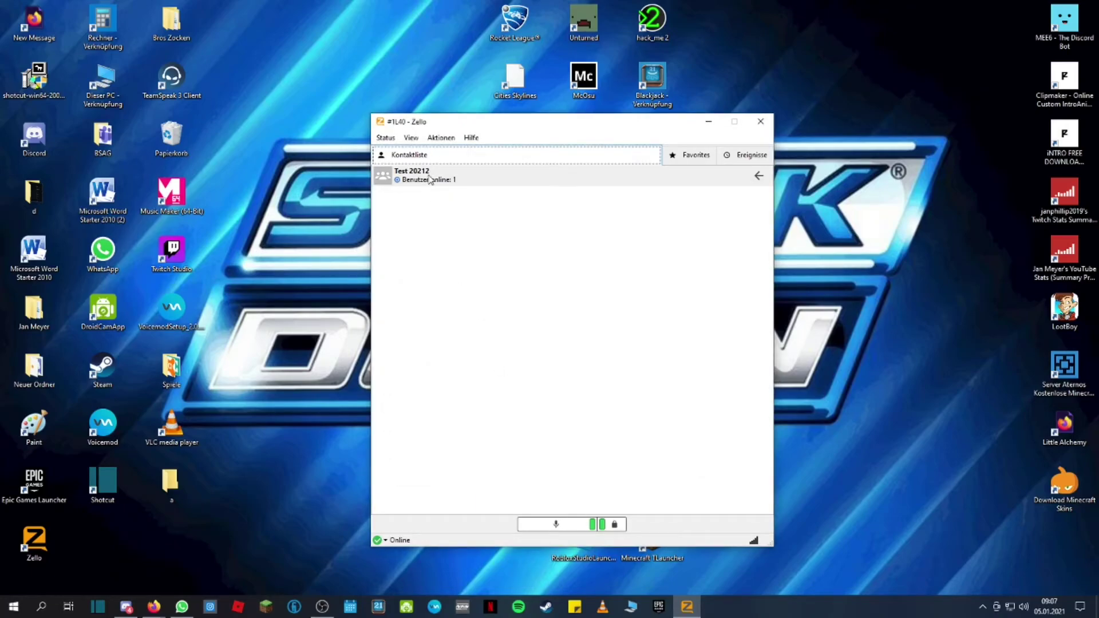
Return to the full contact list, view the Test 20212 context menu, then dismiss it
{"action": "left_click", "coordinate": [759, 176]}
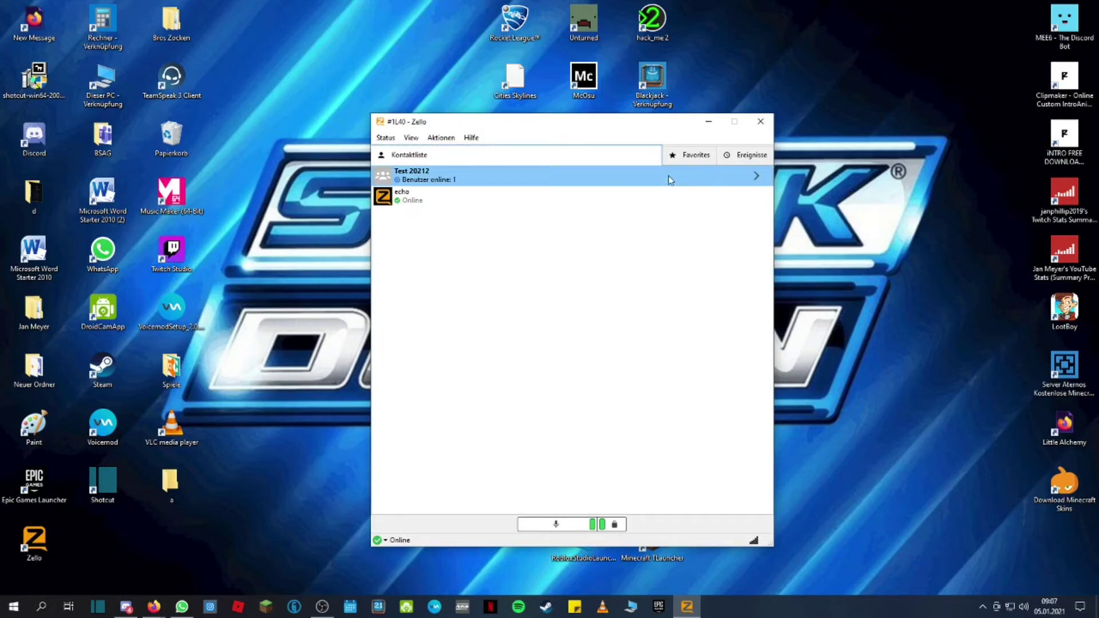
{"action": "right_click", "coordinate": [480, 182]}
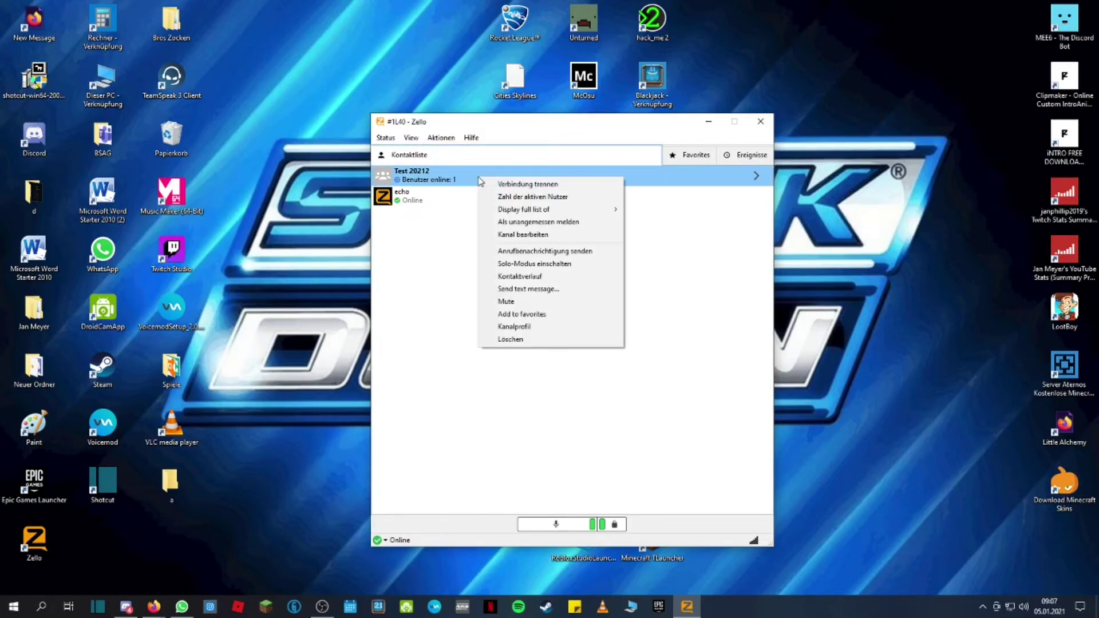
{"action": "left_click", "coordinate": [413, 263]}
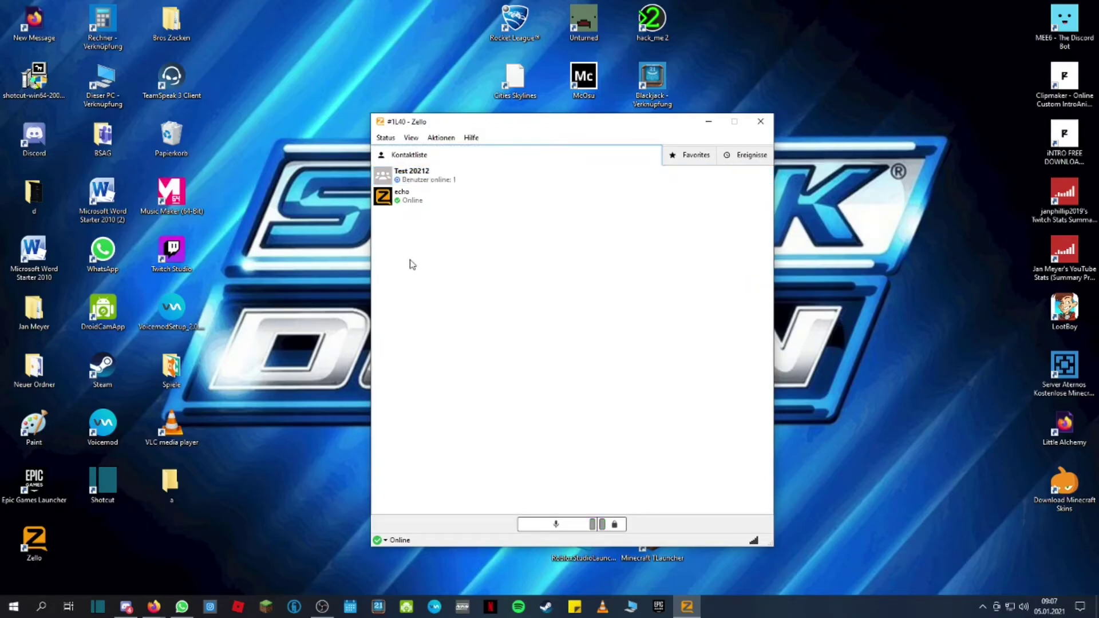
{"action": "key", "text": "Down"}
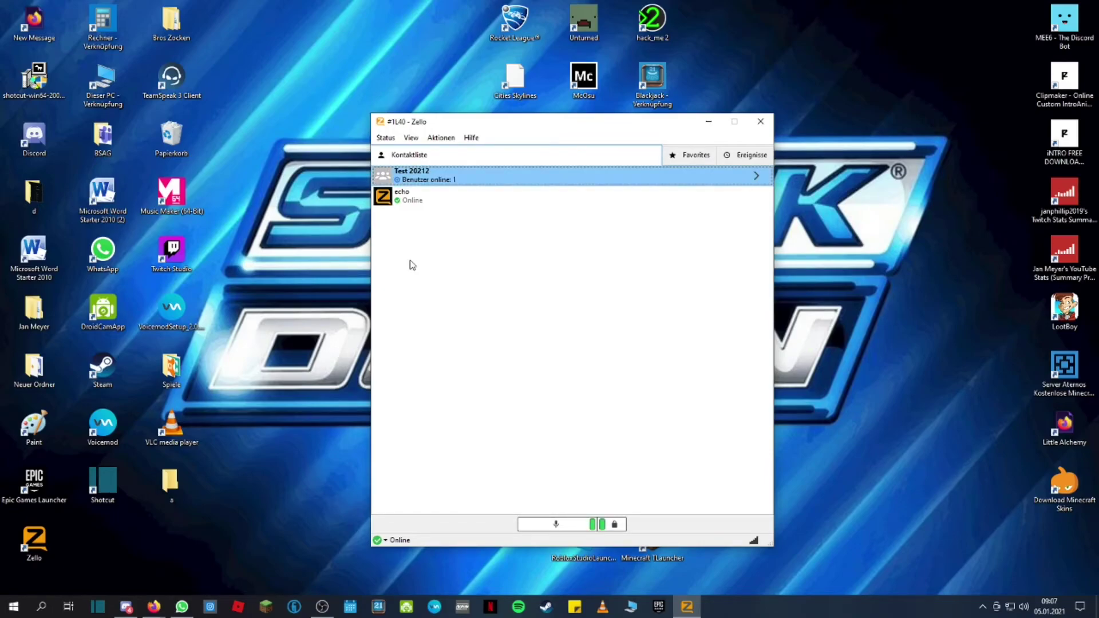
Send 'hallo leute' in the Test 20212 conversation, then close both Zello windows
{"action": "double_click", "coordinate": [456, 177]}
{"action": "left_click_drag", "start_coordinate": [319, 282], "coordinate": [541, 198]}
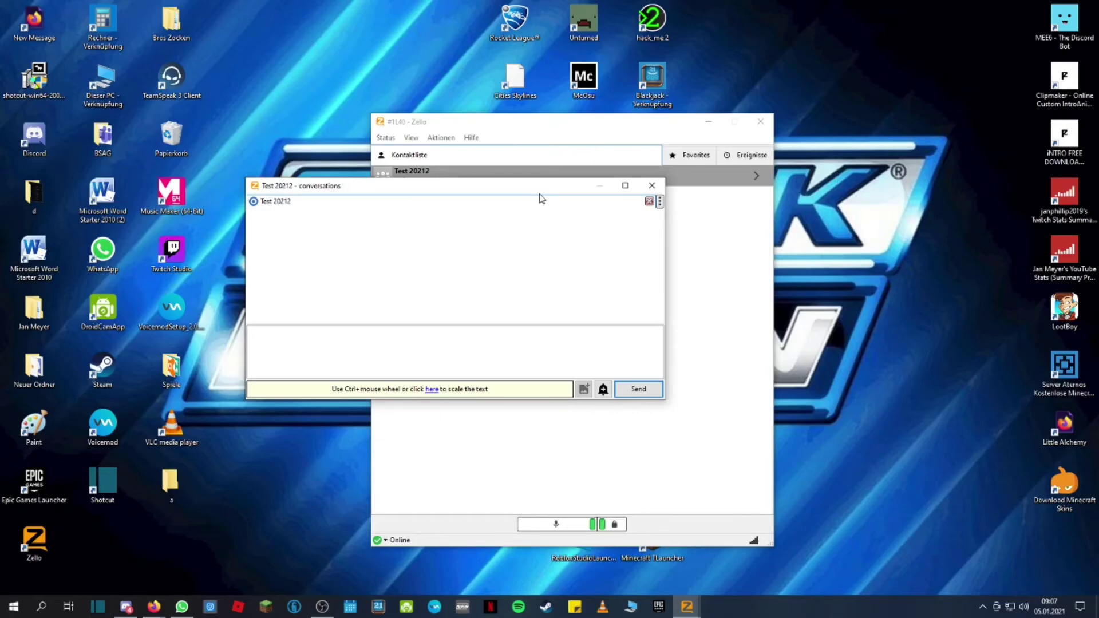
{"action": "left_click", "coordinate": [659, 203]}
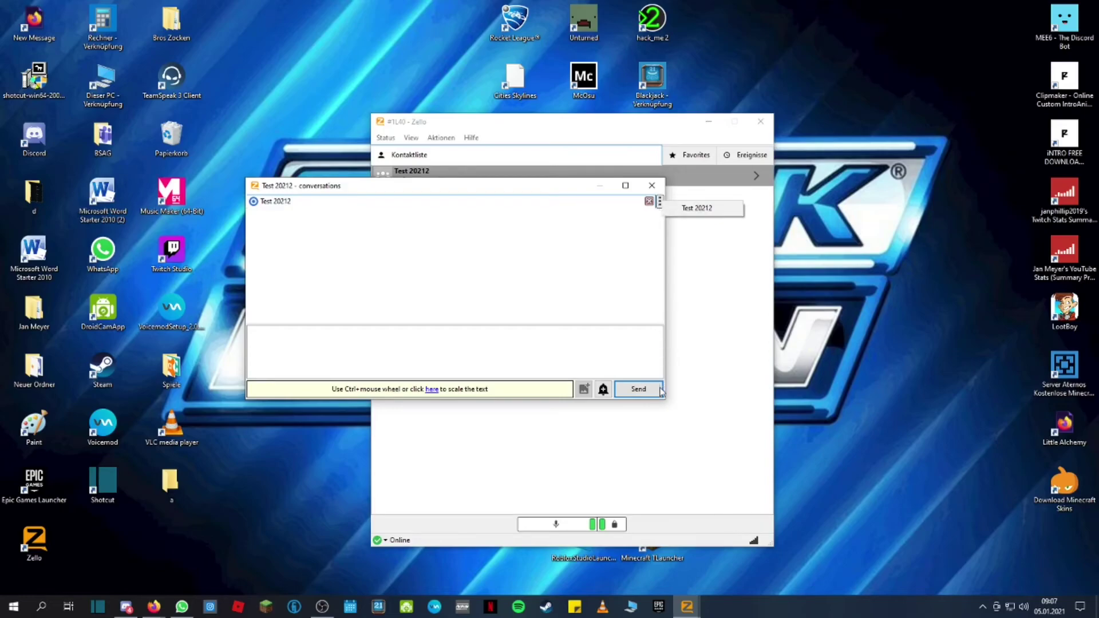
{"action": "left_click", "coordinate": [483, 347]}
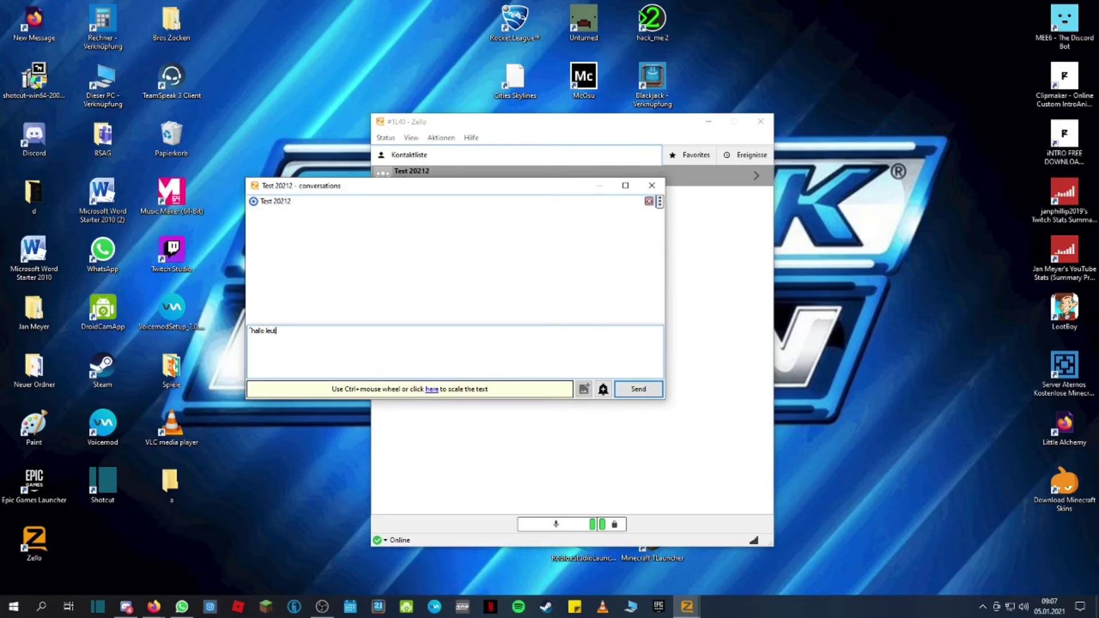
{"action": "left_click", "coordinate": [636, 389]}
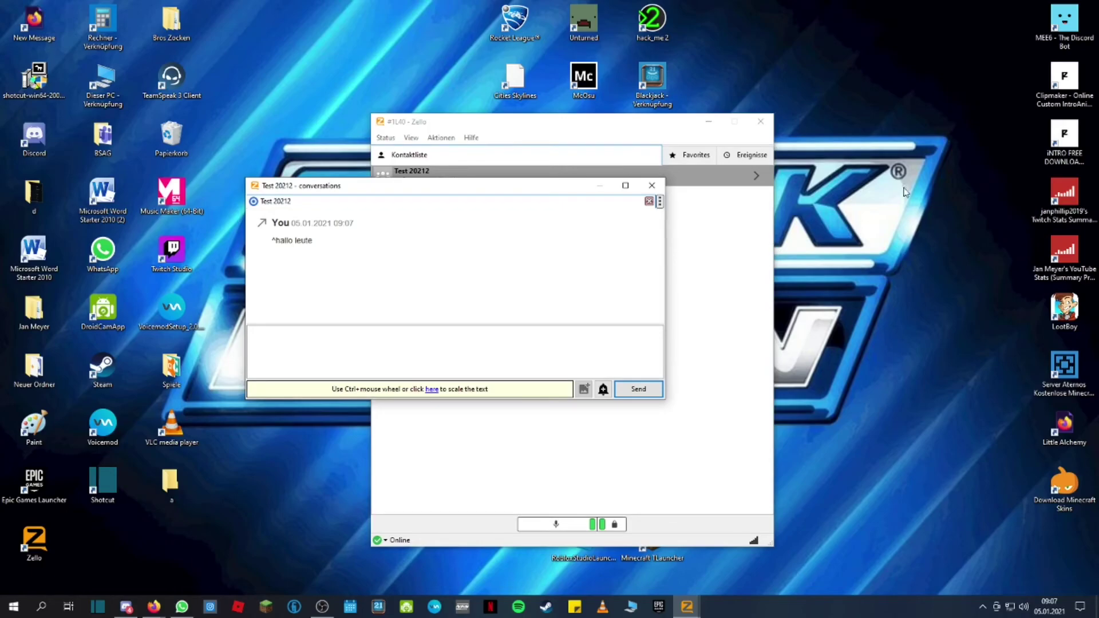
{"action": "left_click", "coordinate": [650, 187]}
{"action": "left_click", "coordinate": [759, 120]}
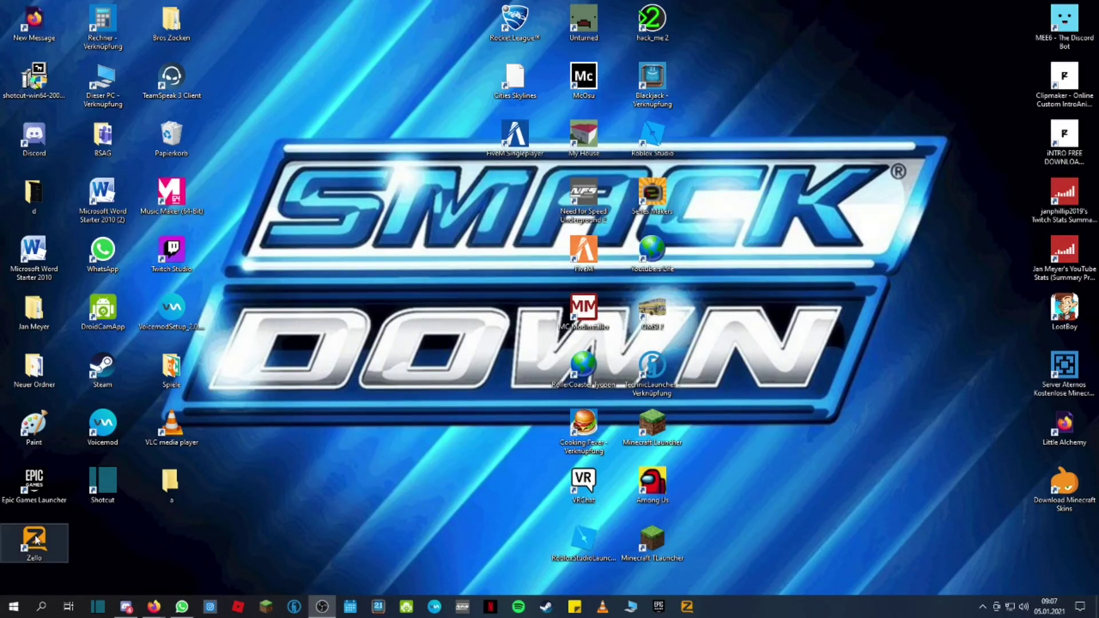
{"action": "mouse_move", "coordinate": [24, 544]}
{"action": "left_mouse_down"}
{"action": "mouse_move", "coordinate": [51, 543]}
{"action": "mouse_move", "coordinate": [33, 538]}
{"action": "left_mouse_up"}
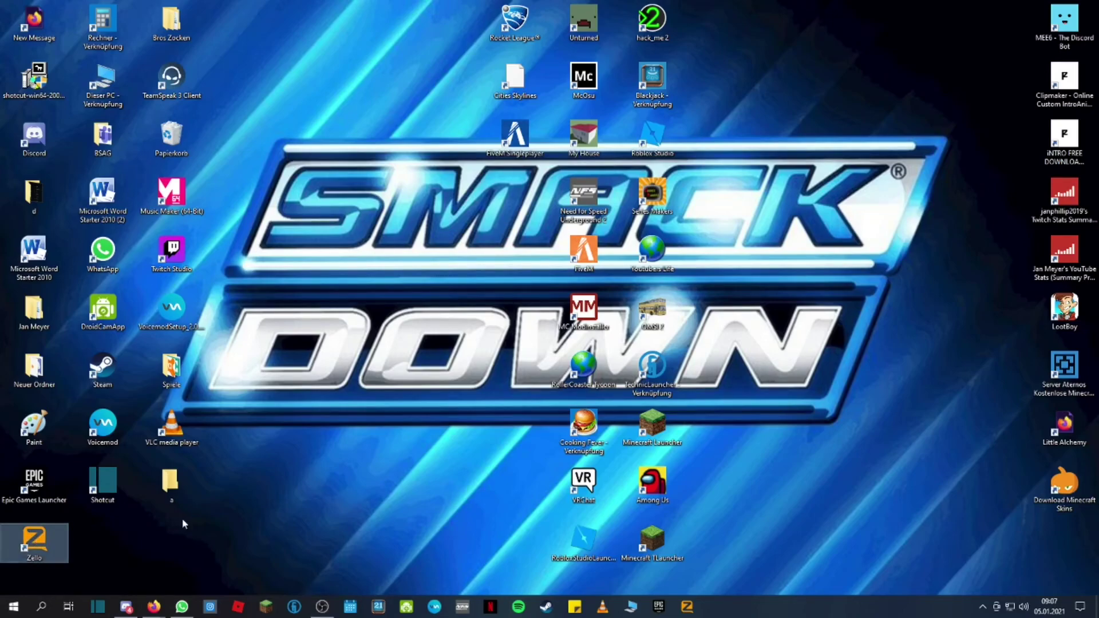